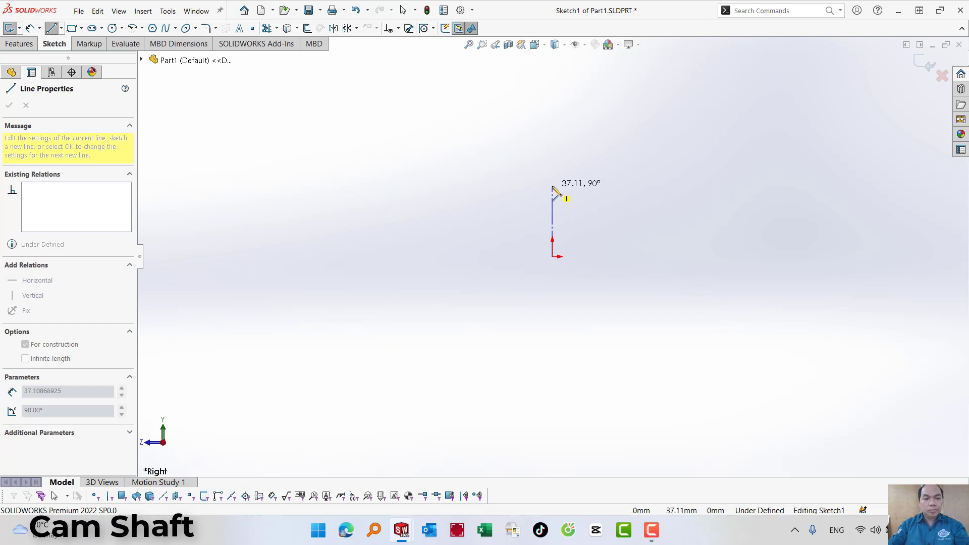
# Draw a vertical centerline about 37 mm up from the origin, with circles of about 23 mm and 14 mm radius at its lower and upper ends.
pyautogui.click(552, 186)
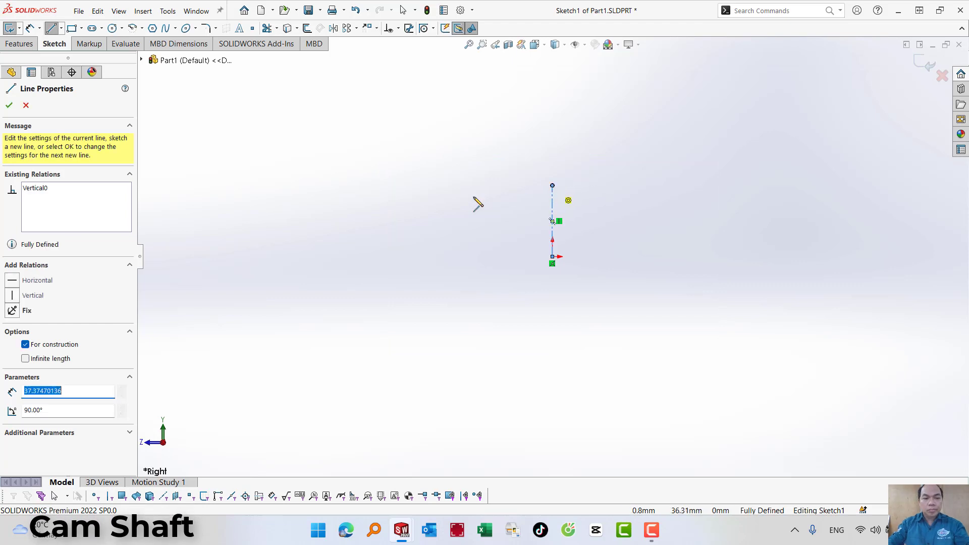
pyautogui.click(112, 28)
pyautogui.click(552, 257)
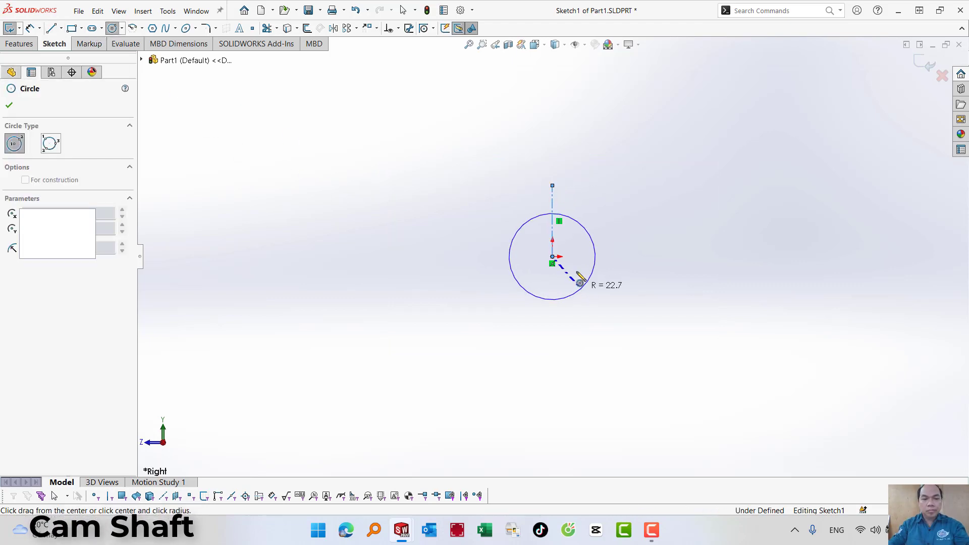
pyautogui.click(581, 284)
pyautogui.click(552, 186)
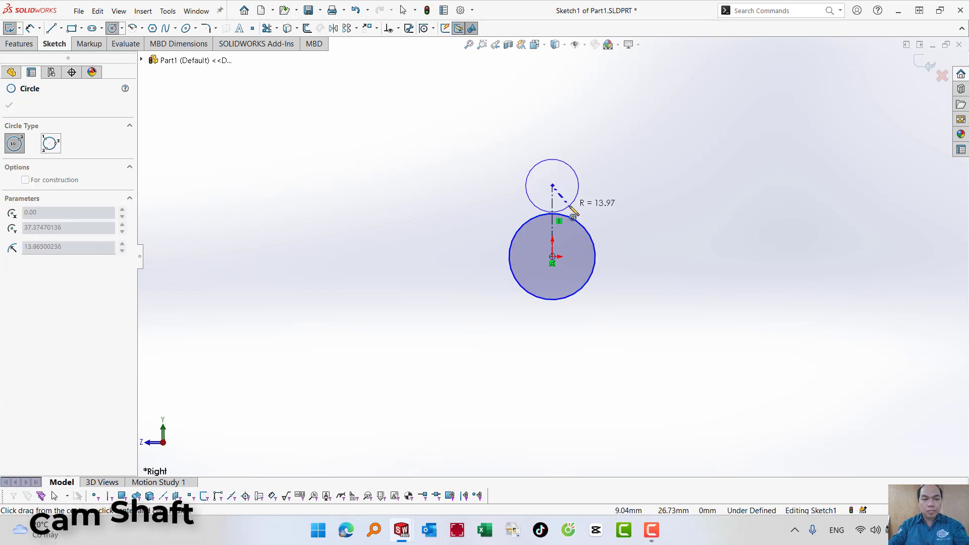
pyautogui.click(573, 204)
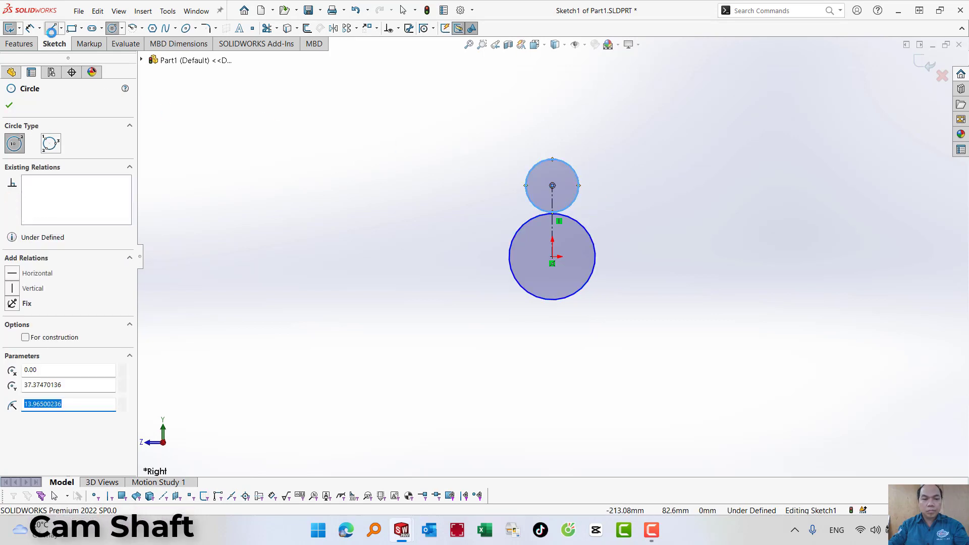
# Draw a line about 36 mm long tangent to both circles along their right side.
pyautogui.click(51, 29)
pyautogui.click(578, 182)
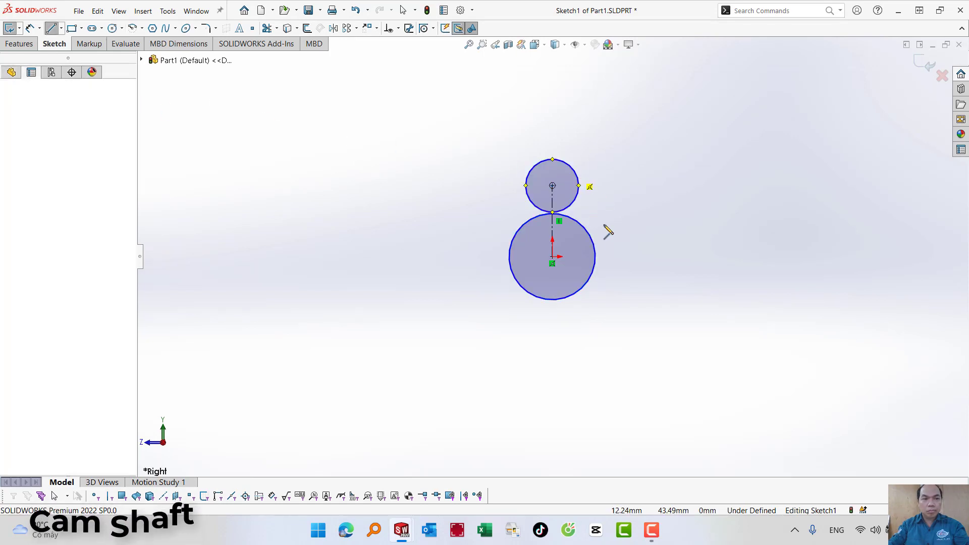
pyautogui.doubleClick(594, 248)
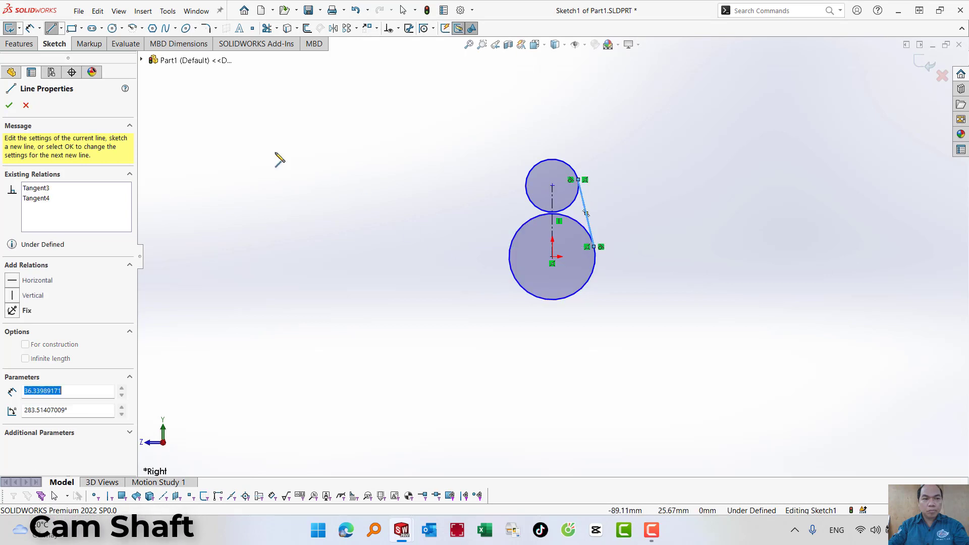
# Draw a line about 35 mm long joining the left sides of the small and large circles.
pyautogui.click(54, 31)
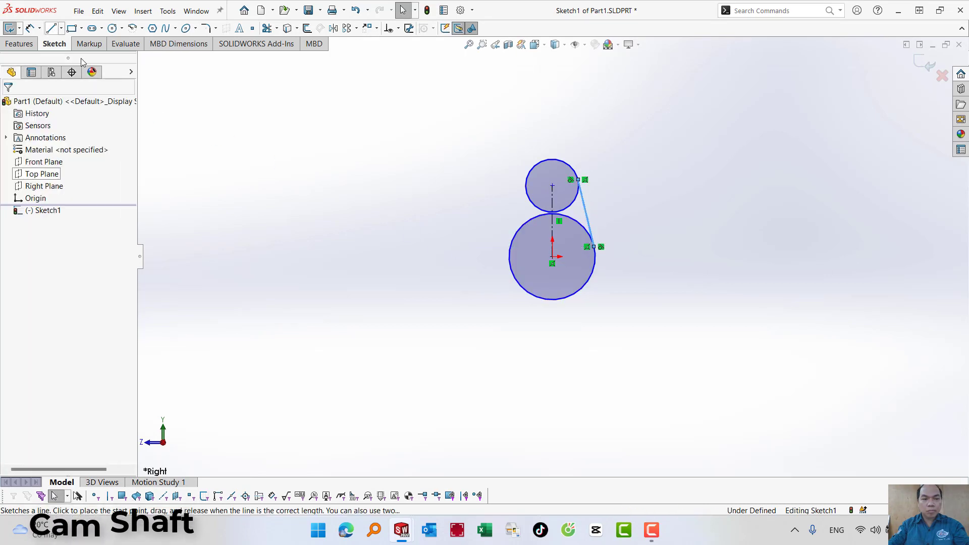
pyautogui.press('l')
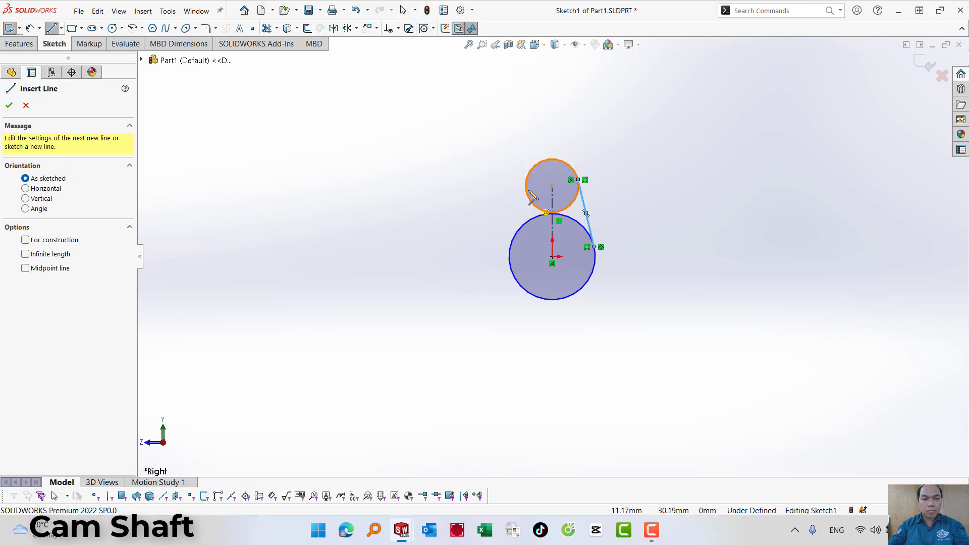
pyautogui.click(526, 185)
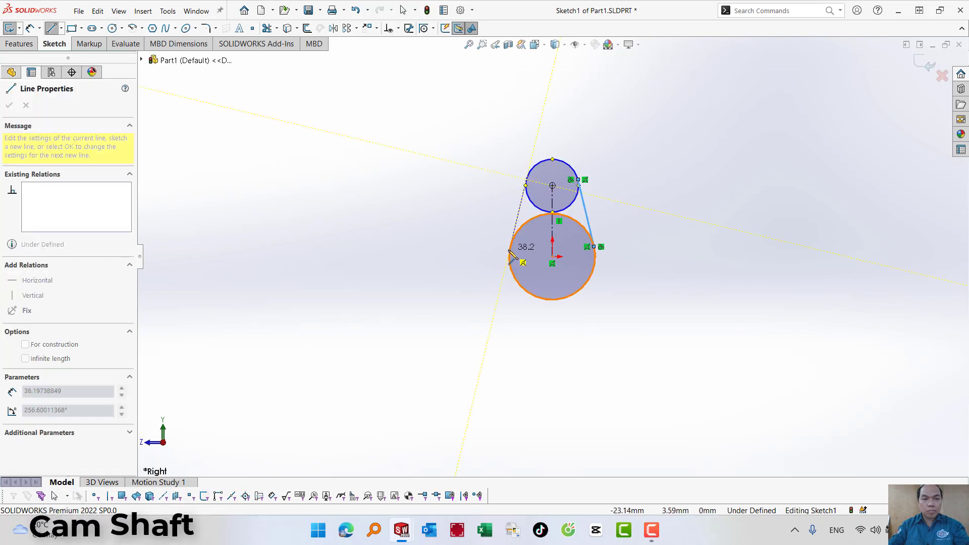
pyautogui.click(511, 247)
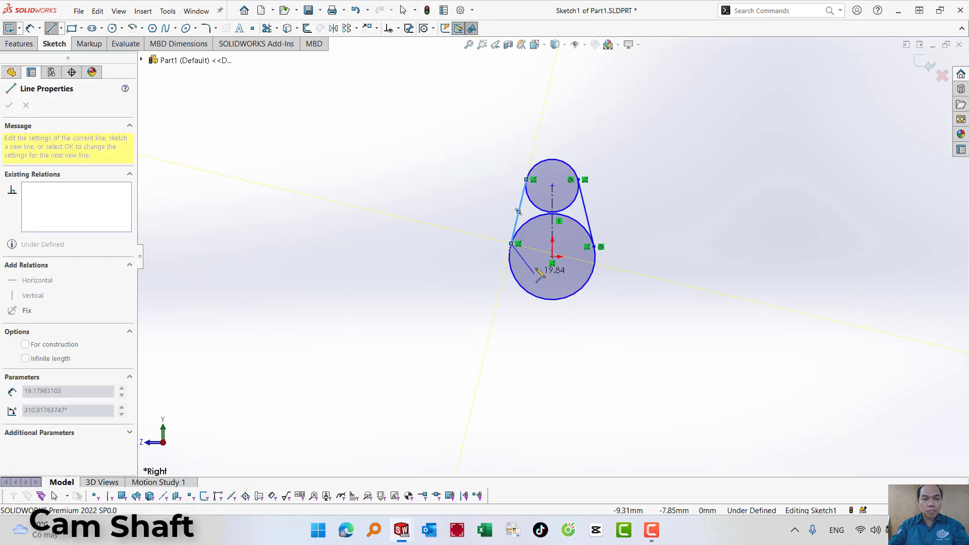
pyautogui.press('Escape')
pyautogui.press('Escape')
# Make the left connecting line tangent to the large lower circle.
pyautogui.click(509, 248)
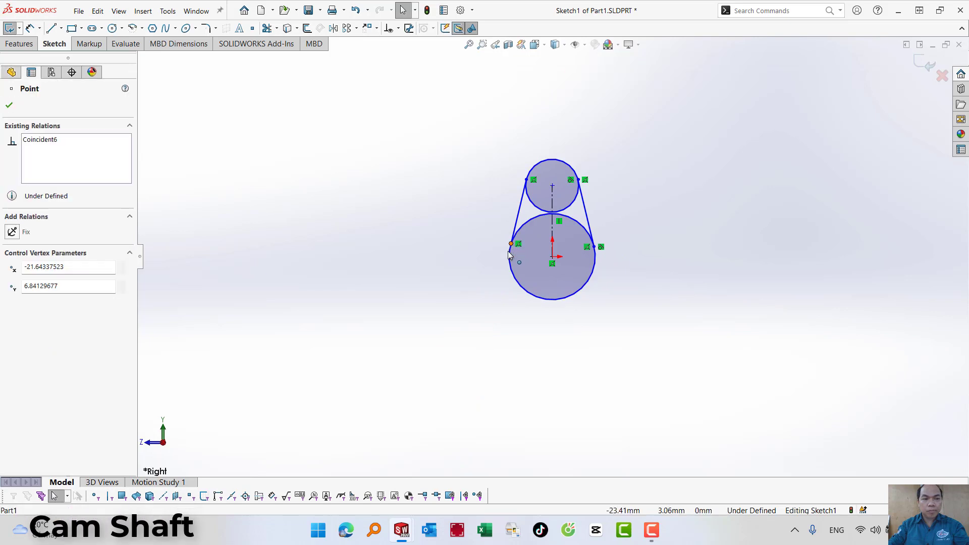
pyautogui.click(517, 220)
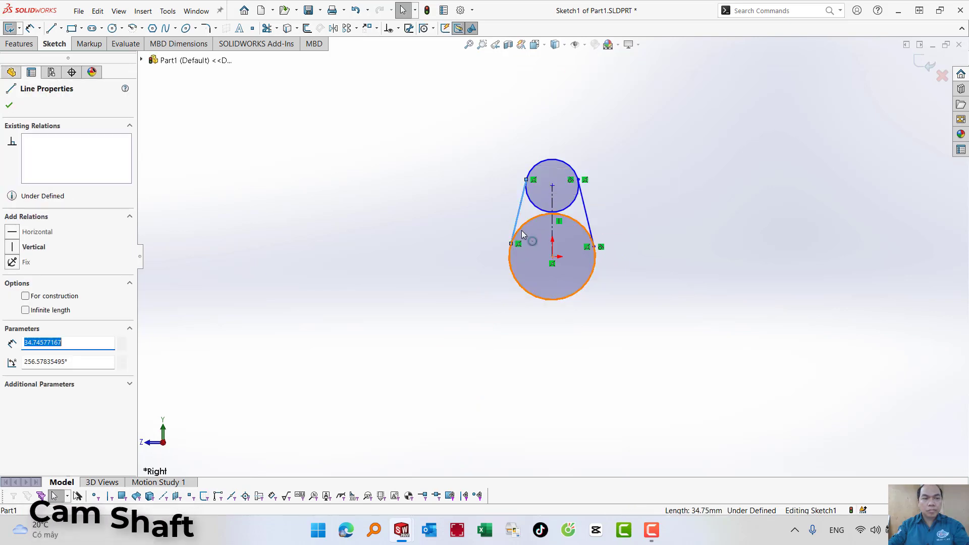
pyautogui.click(522, 230)
pyautogui.keyDown('ctrl'); pyautogui.click(515, 225); pyautogui.keyUp('ctrl')
pyautogui.click(551, 187)
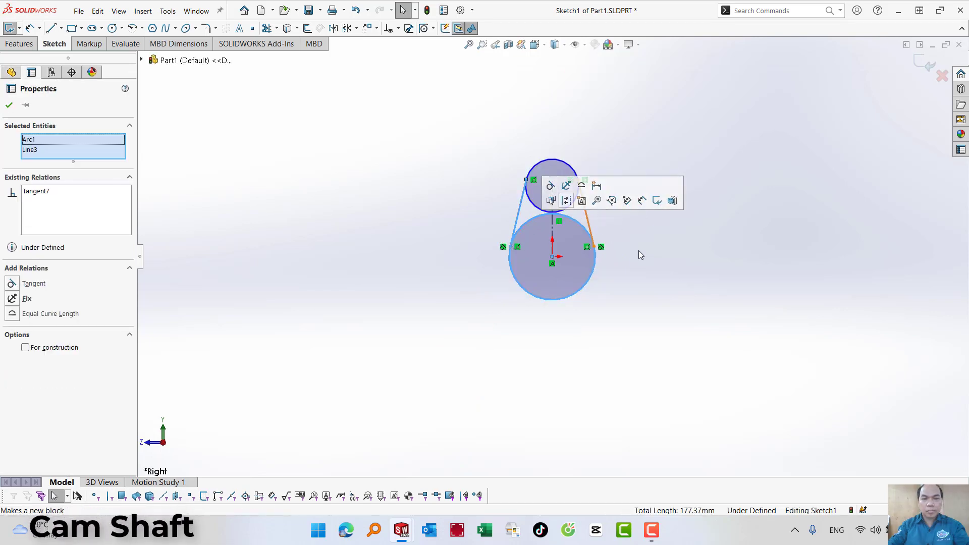
pyautogui.click(400, 169)
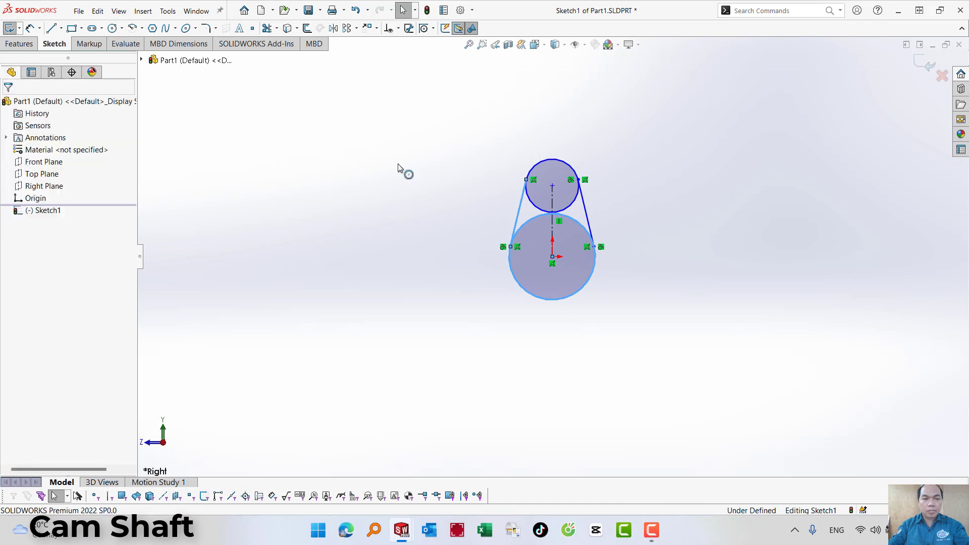
# Dimension the small upper circle with a diameter of 12.7 mm.
pyautogui.click(267, 28)
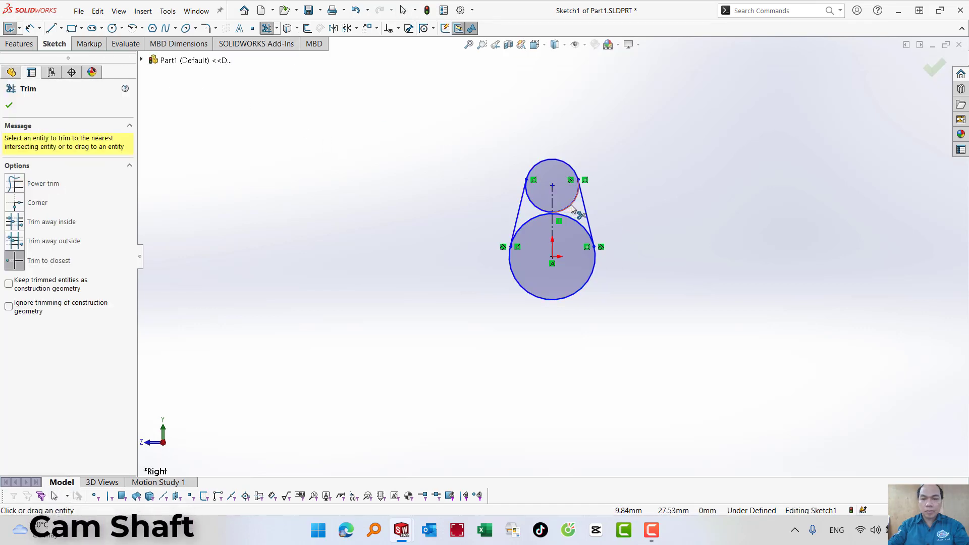
pyautogui.click(33, 29)
pyautogui.click(572, 168)
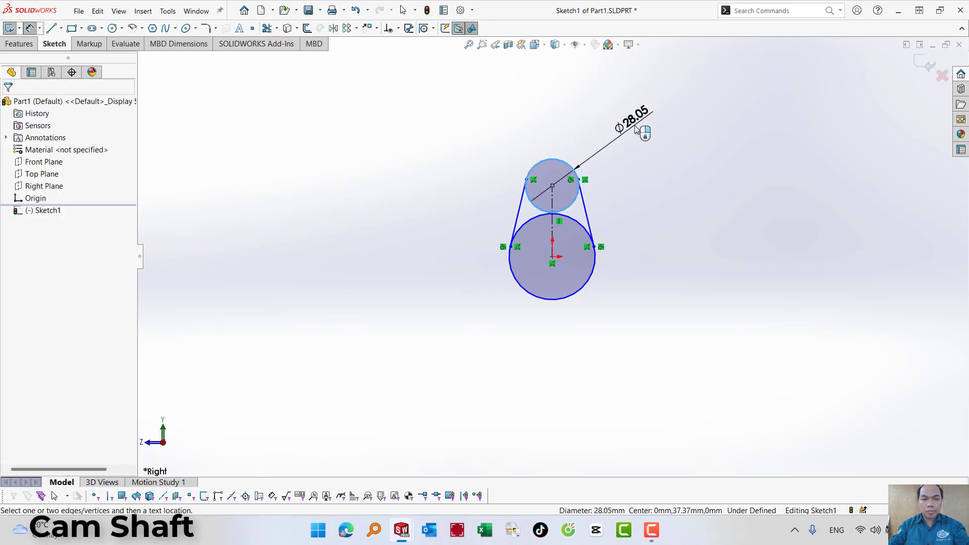
pyautogui.click(635, 128)
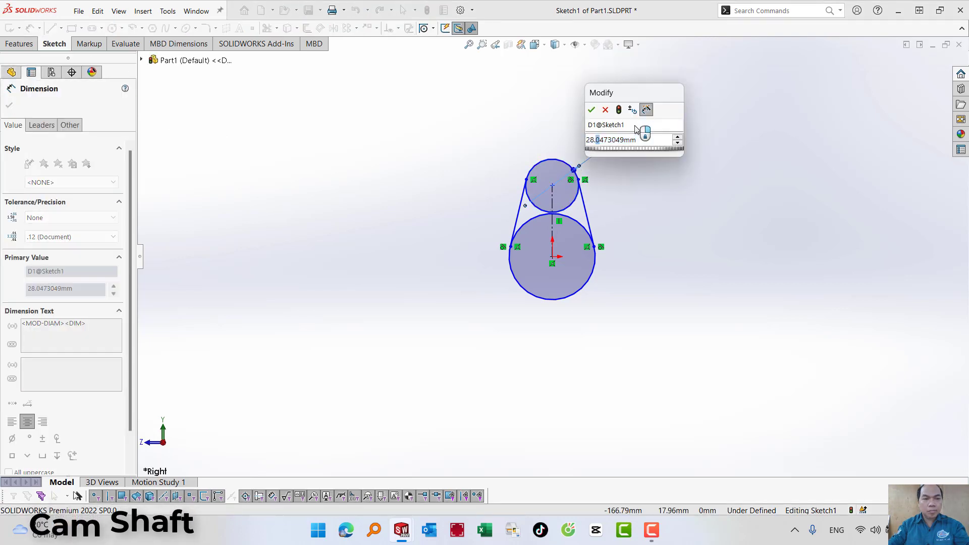
pyautogui.write('12.7')
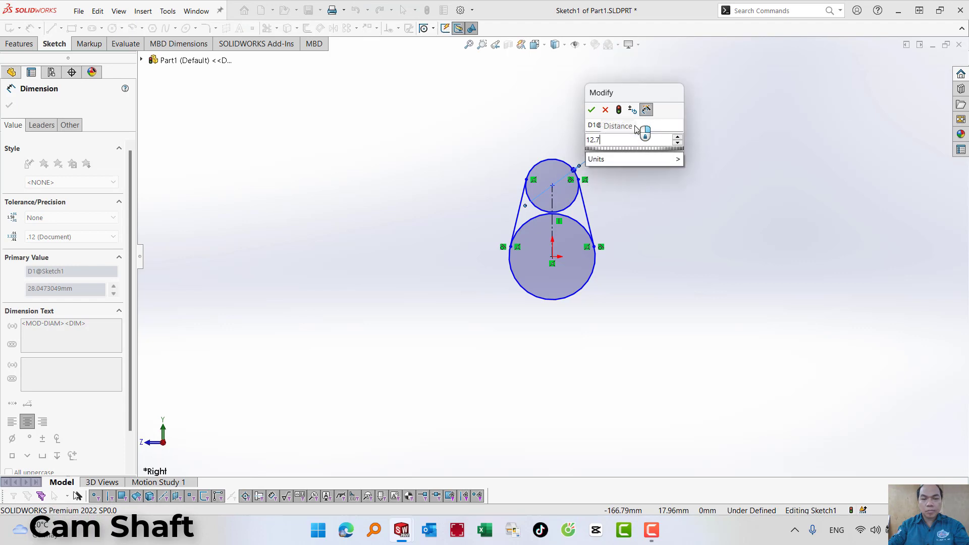
pyautogui.press('Return')
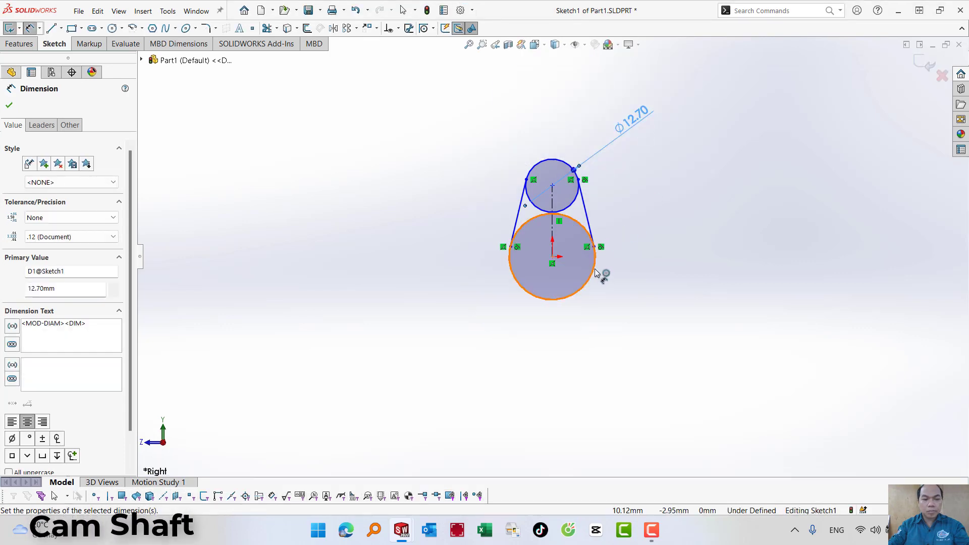
# Dimension the large circle at the origin with a diameter of 25.4 mm.
pyautogui.click(596, 269)
pyautogui.click(649, 327)
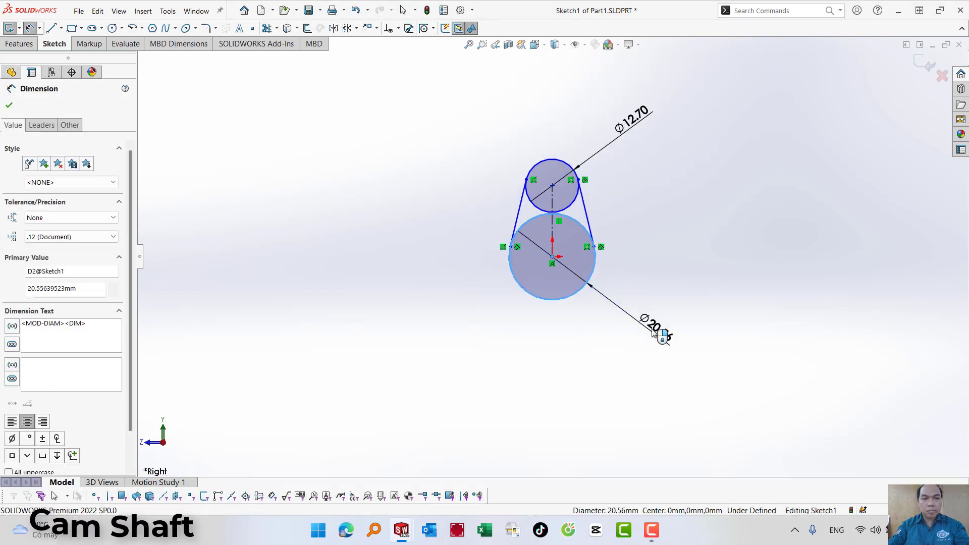
pyautogui.write('24')
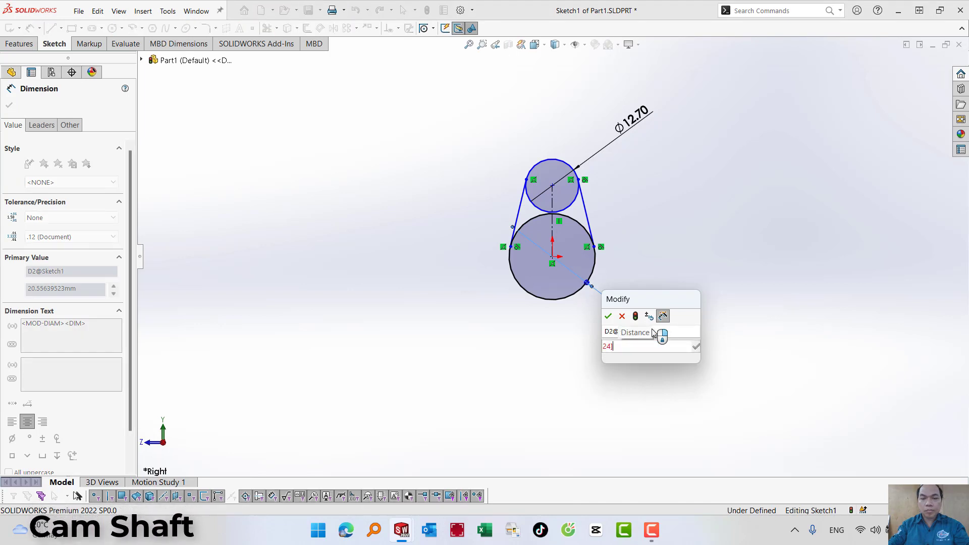
pyautogui.press('BackSpace')
pyautogui.write('5.4')
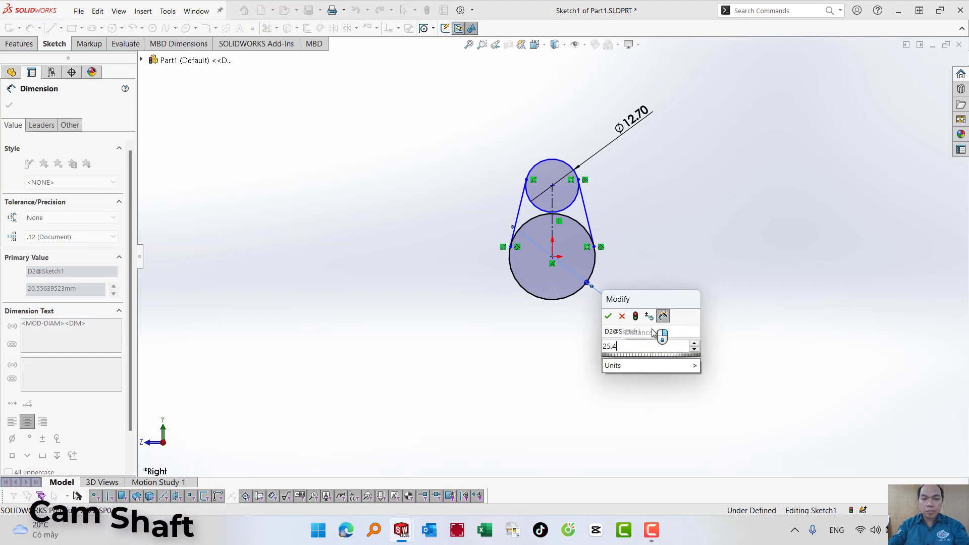
pyautogui.press('Return')
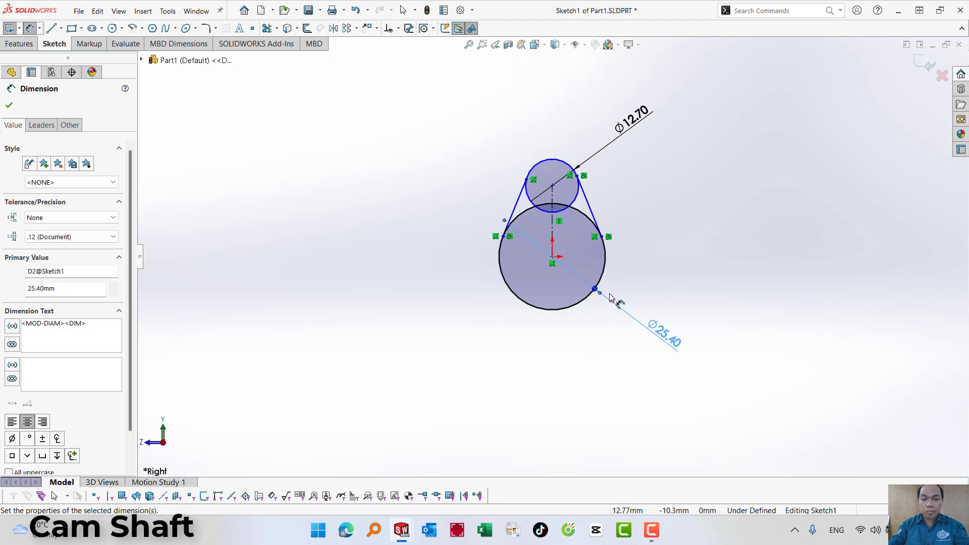
# Dimension the vertical centerline between the two circle centers to 12.7 mm.
pyautogui.click(553, 229)
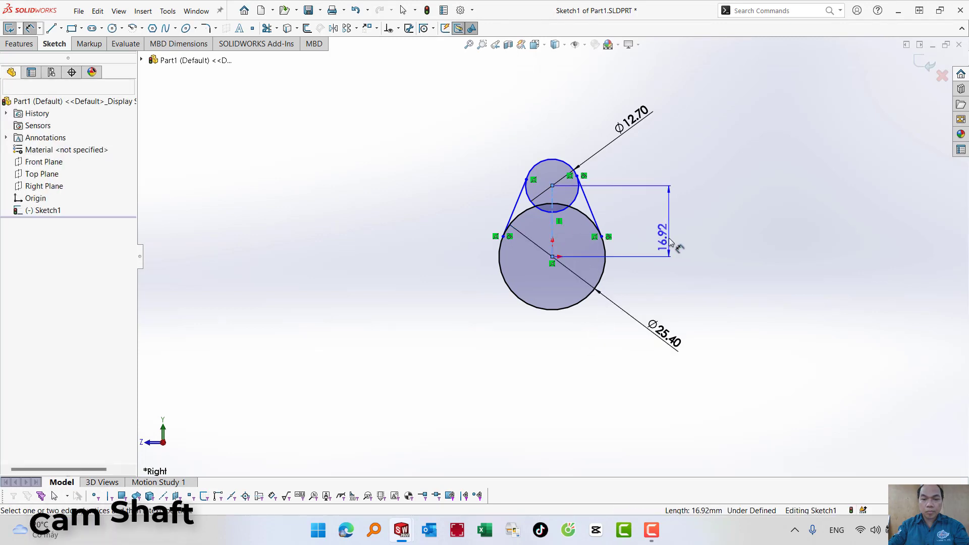
pyautogui.click(670, 243)
pyautogui.write('12.7')
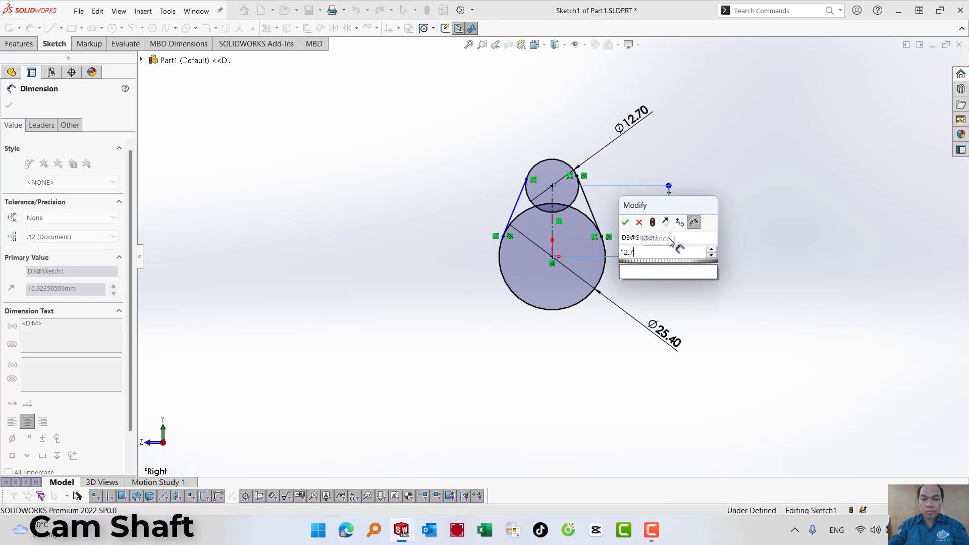
pyautogui.press('Return')
# Make the left connecting line tangent to the small upper circle.
pyautogui.scroll(1, 620, 231)
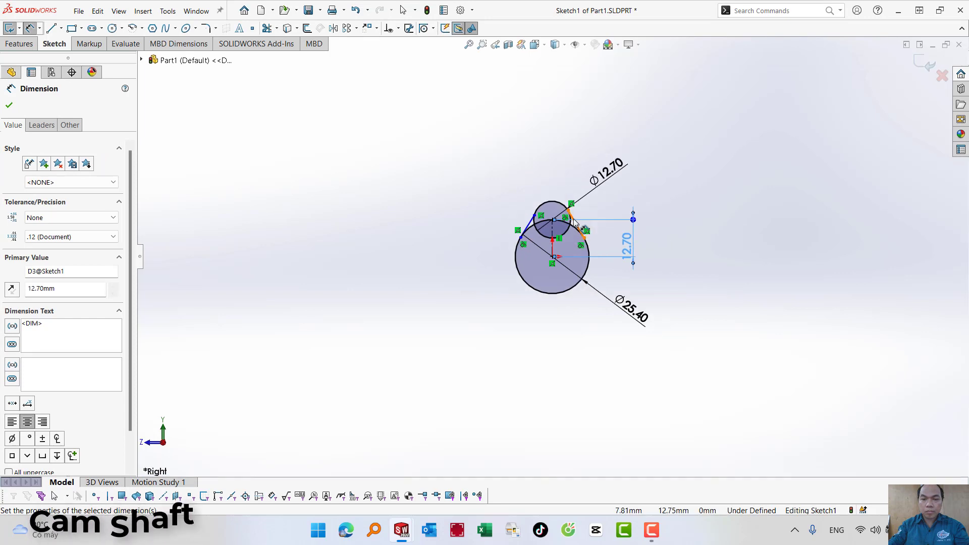
pyautogui.scroll(-5, 586, 212)
pyautogui.scroll(-4, 438, 294)
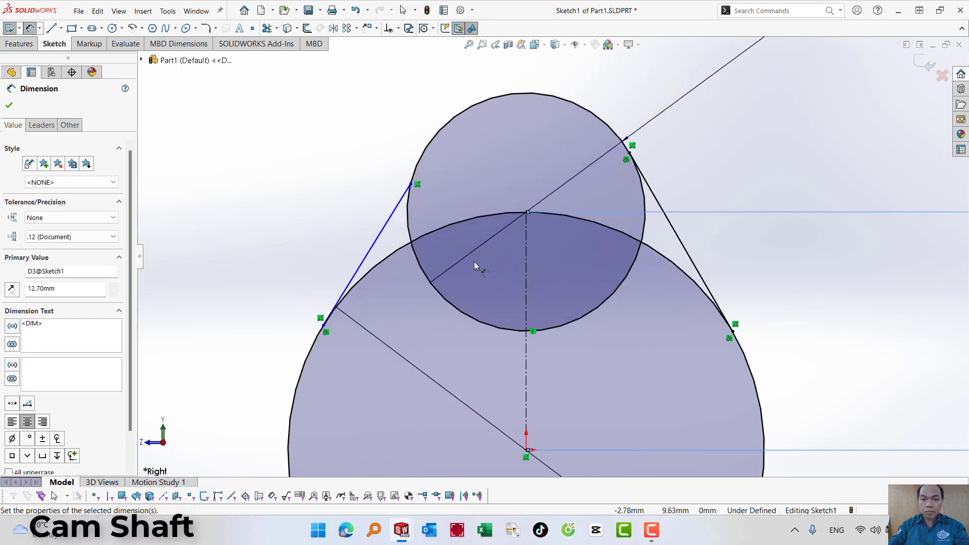
pyautogui.press('Escape')
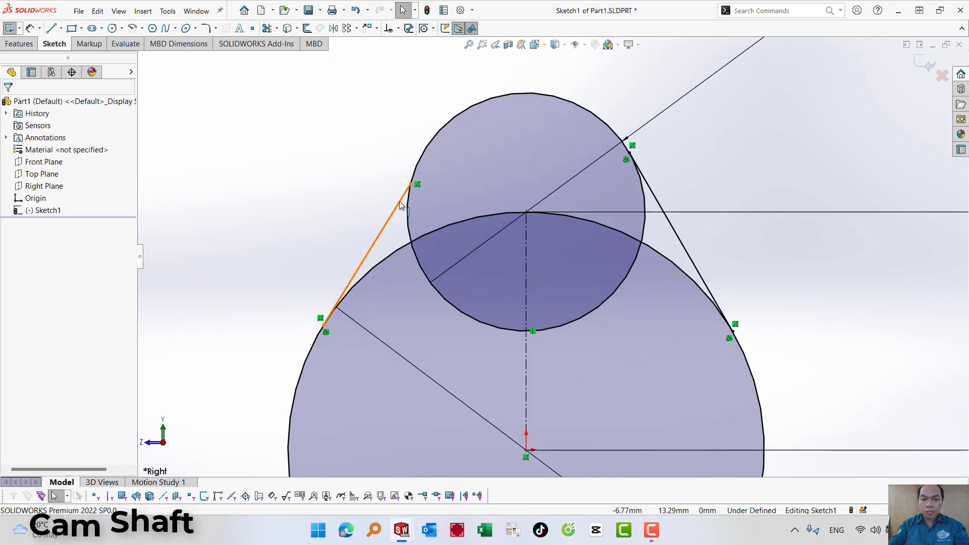
pyautogui.click(400, 201)
pyautogui.click(408, 209)
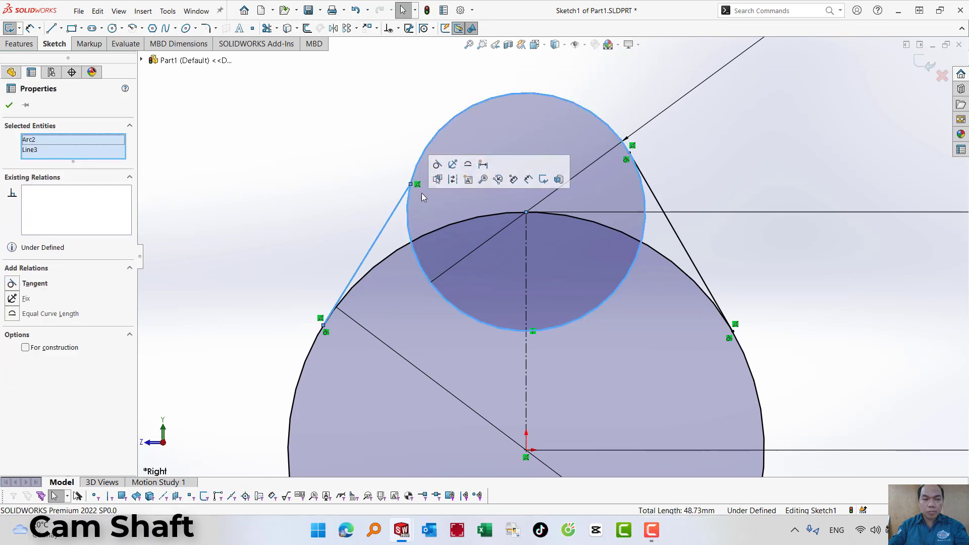
pyautogui.click(441, 175)
pyautogui.click(345, 154)
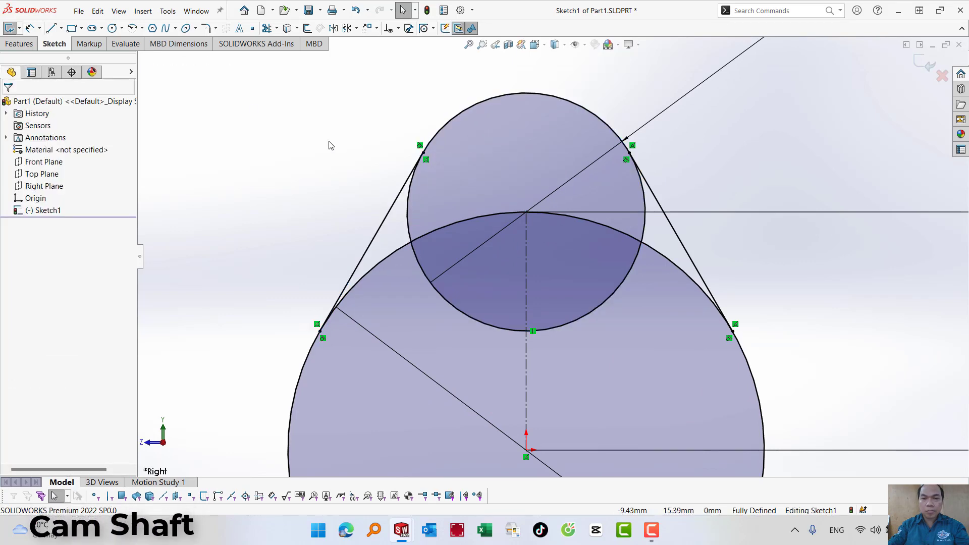
# Trim away the inner arcs of both circles between the tangent lines, leaving a single closed cam outline.
pyautogui.click(266, 28)
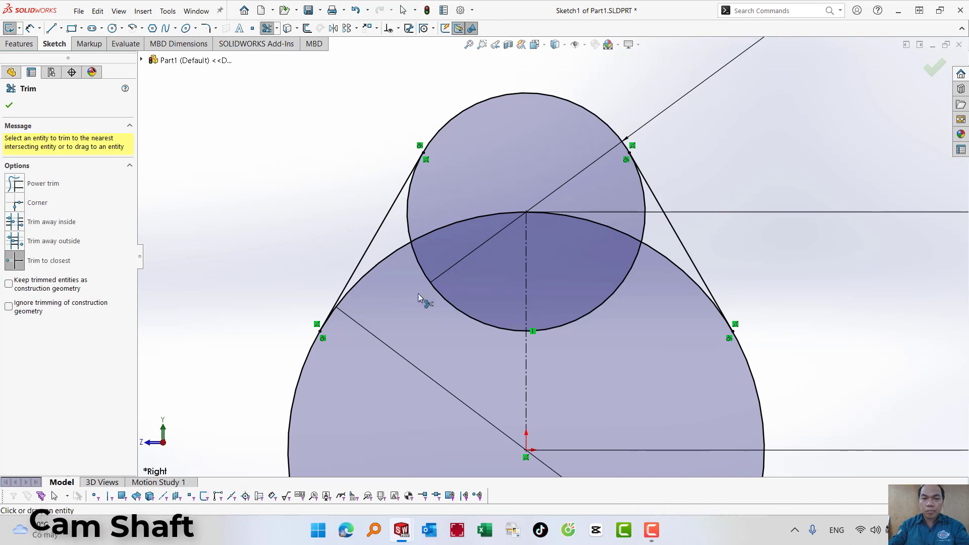
pyautogui.click(414, 258)
pyautogui.click(411, 232)
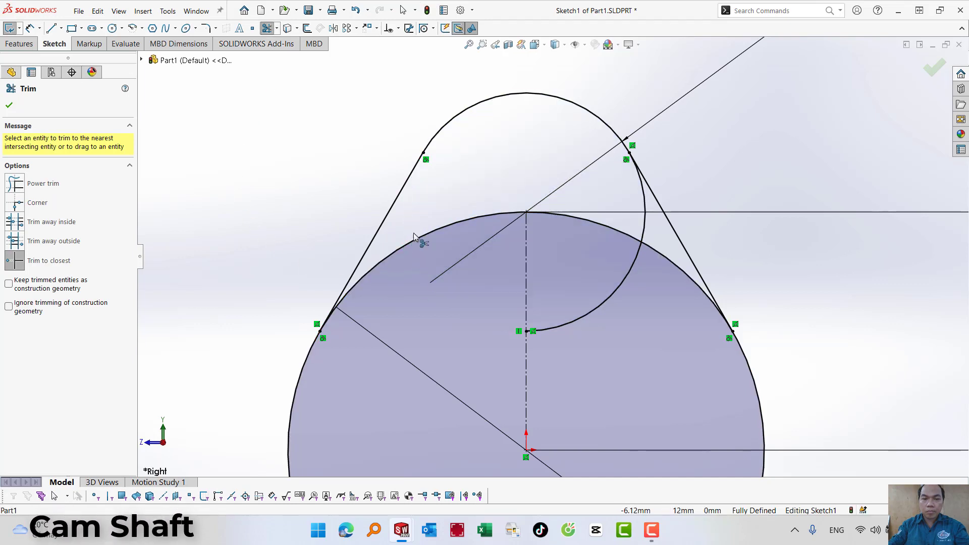
pyautogui.click(415, 246)
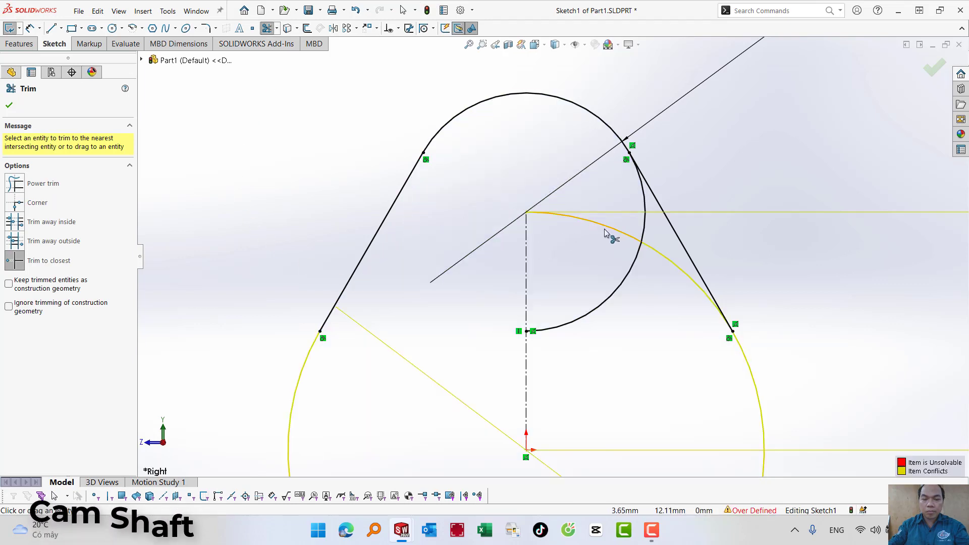
pyautogui.click(635, 240)
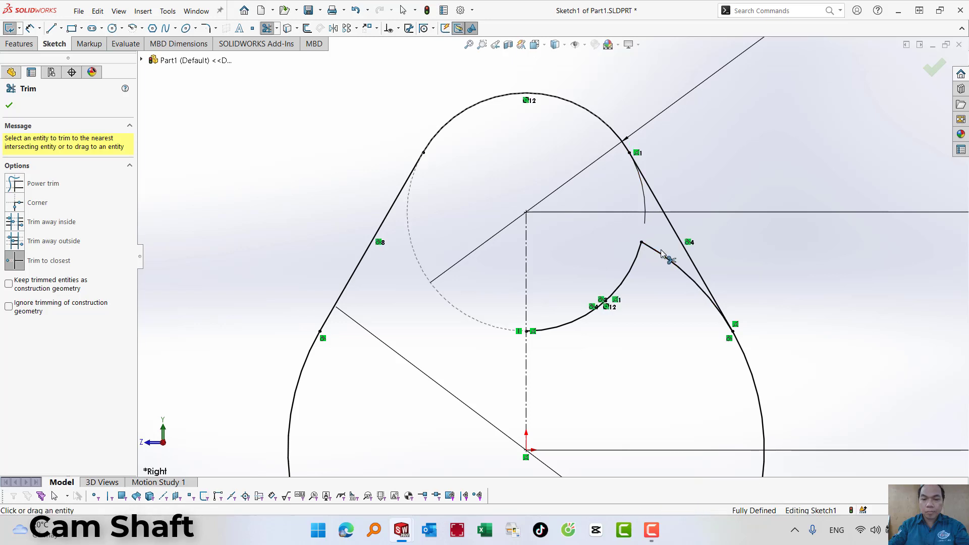
pyautogui.click(659, 254)
pyautogui.click(635, 266)
pyautogui.scroll(3, 634, 266)
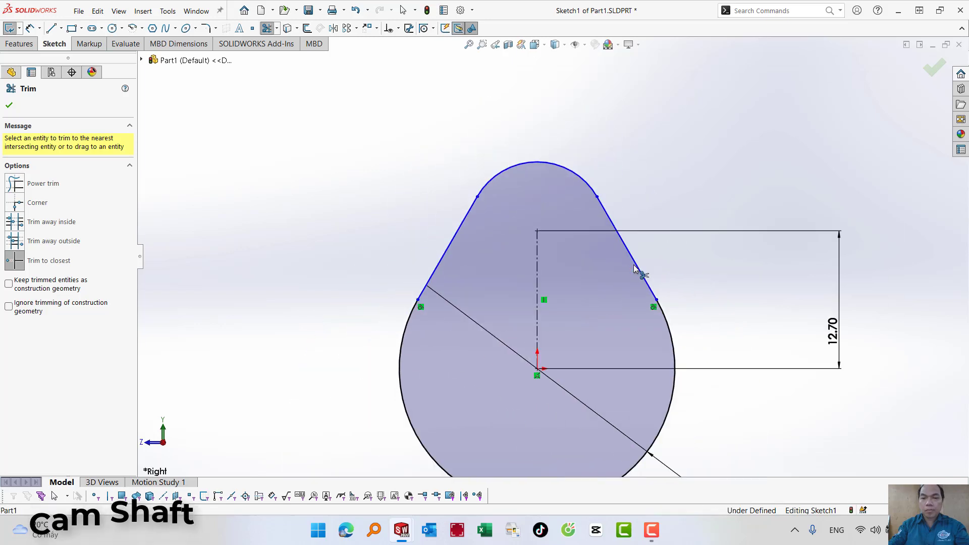
# Dimension the small upper arc of the cam outline with a radius of 6.35 mm.
pyautogui.scroll(2, 621, 272)
pyautogui.press('Escape')
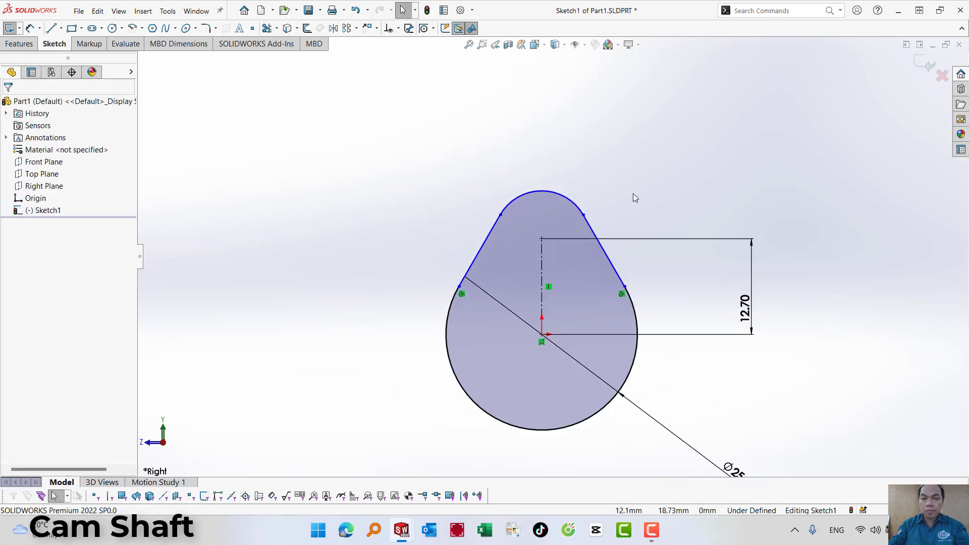
pyautogui.click(32, 29)
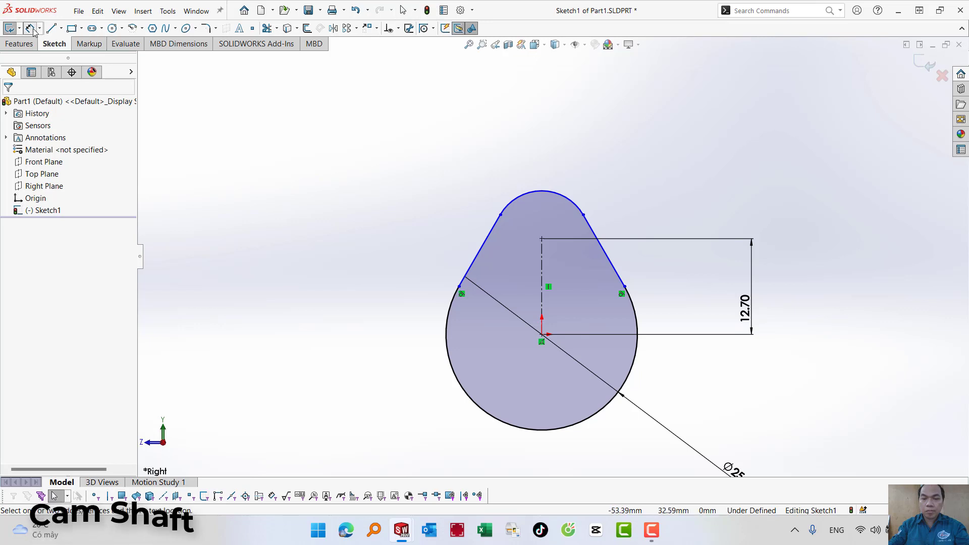
pyautogui.click(566, 202)
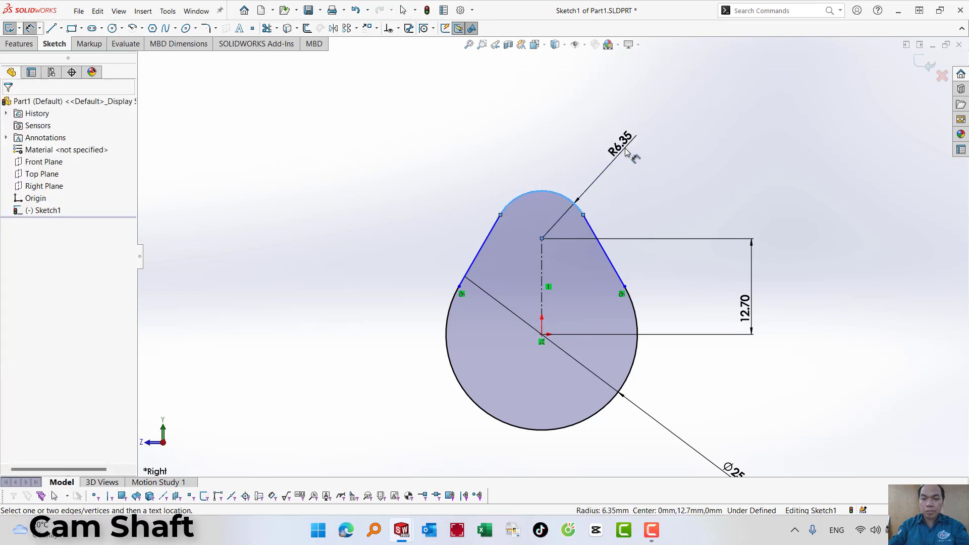
pyautogui.press('Return')
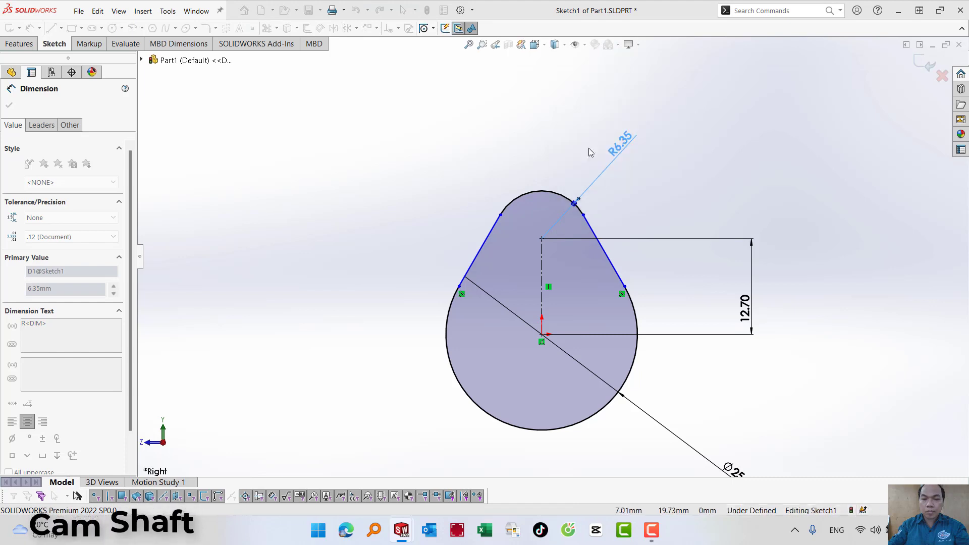
pyautogui.press('Escape')
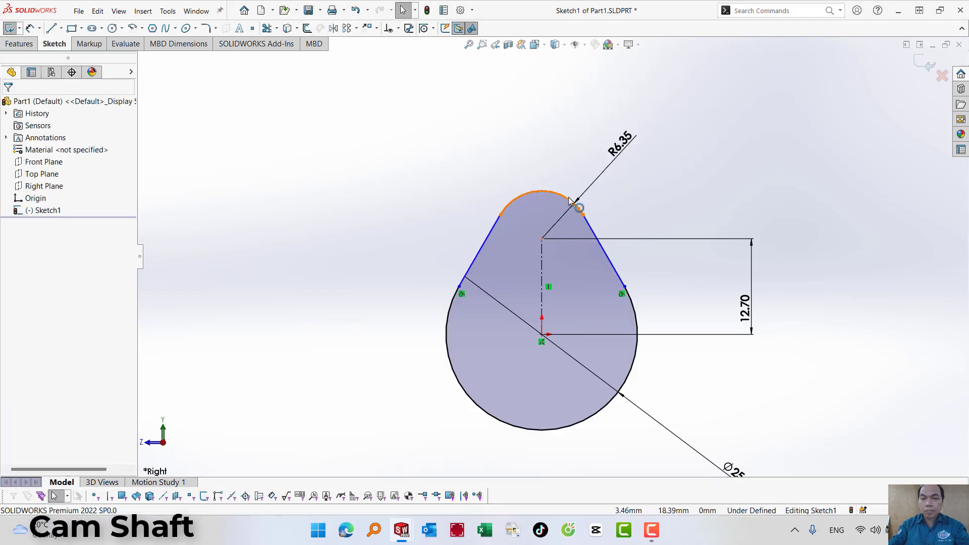
# Add tangent relations between the small upper arc and each of the two straight side lines.
pyautogui.click(577, 205)
pyautogui.keyDown('ctrl'); pyautogui.click(596, 233); pyautogui.keyUp('ctrl')
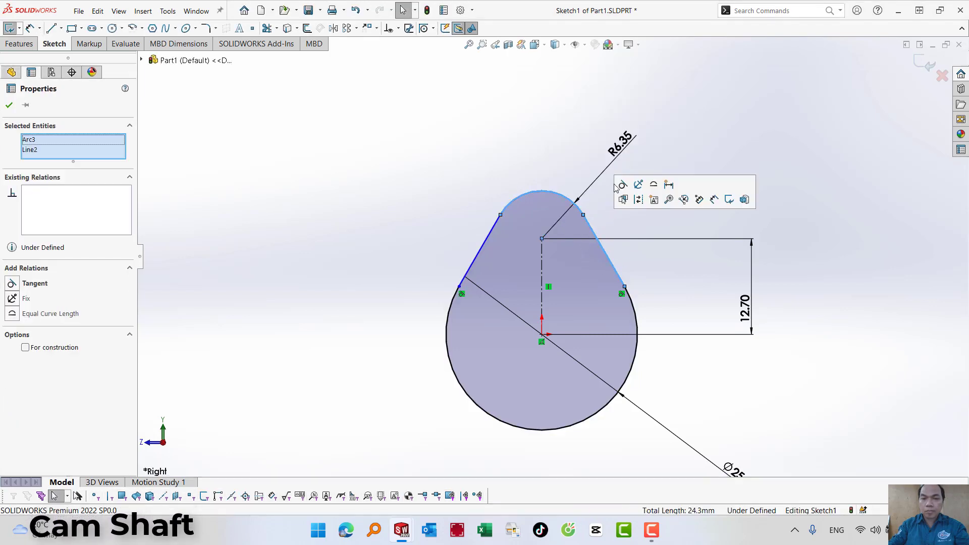
pyautogui.click(622, 185)
pyautogui.press('Escape')
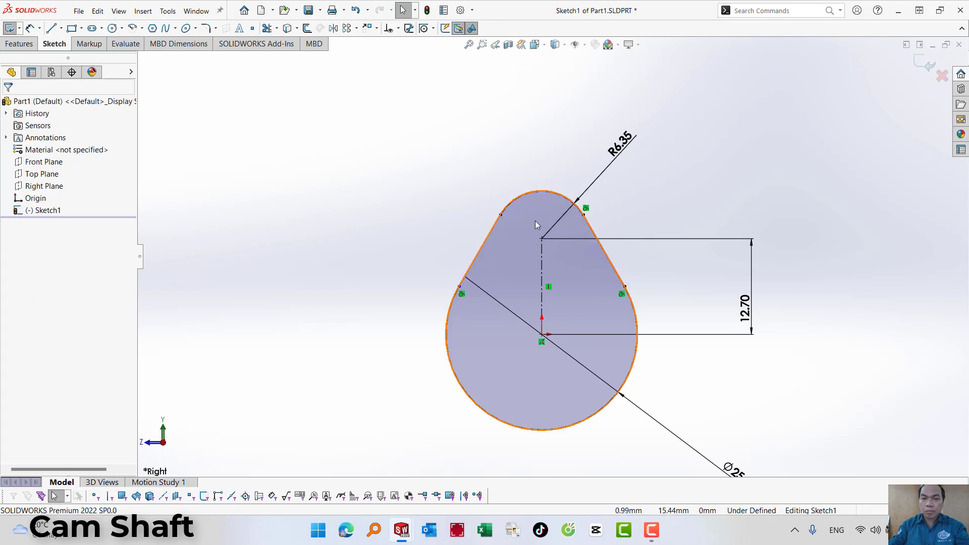
pyautogui.click(496, 222)
pyautogui.keyDown('ctrl'); pyautogui.click(527, 197); pyautogui.keyUp('ctrl')
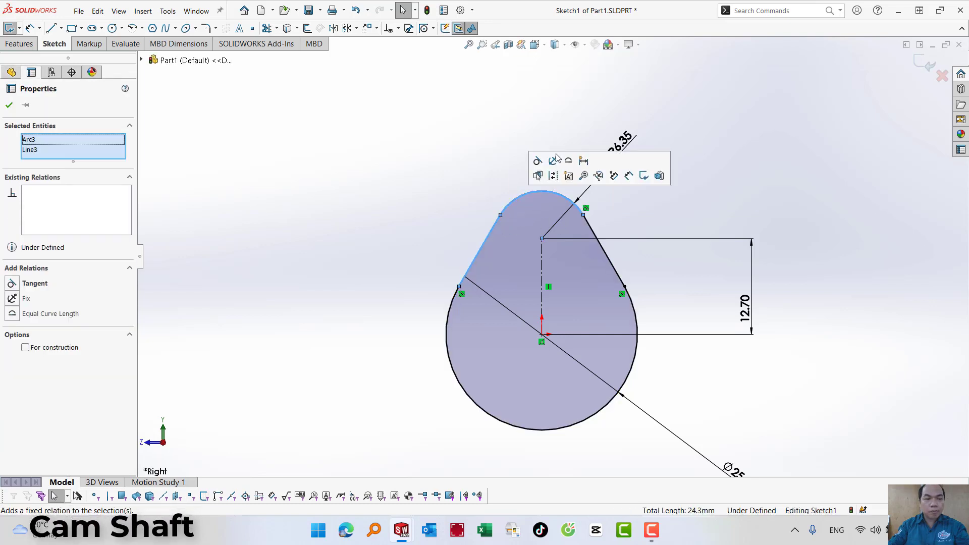
pyautogui.click(538, 161)
pyautogui.press('Escape')
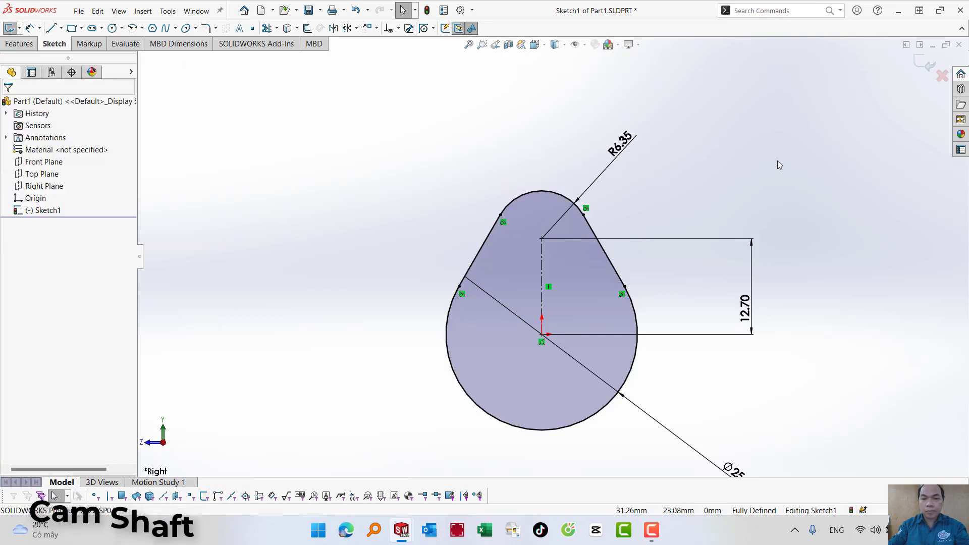
# Finish the sketch and extrude the cam profile to a depth of 8 mm with the Mid Plane end condition.
pyautogui.click(925, 68)
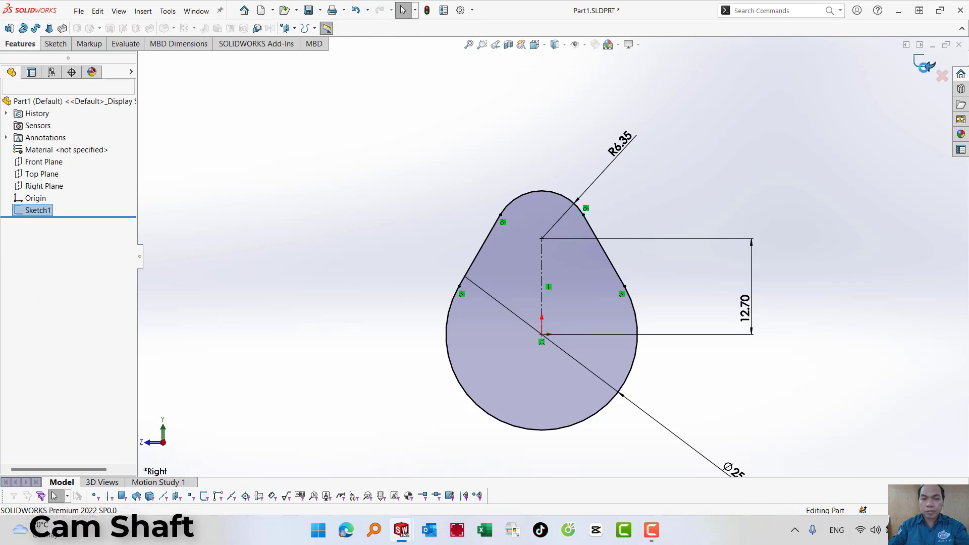
pyautogui.click(535, 44)
pyautogui.click(591, 79)
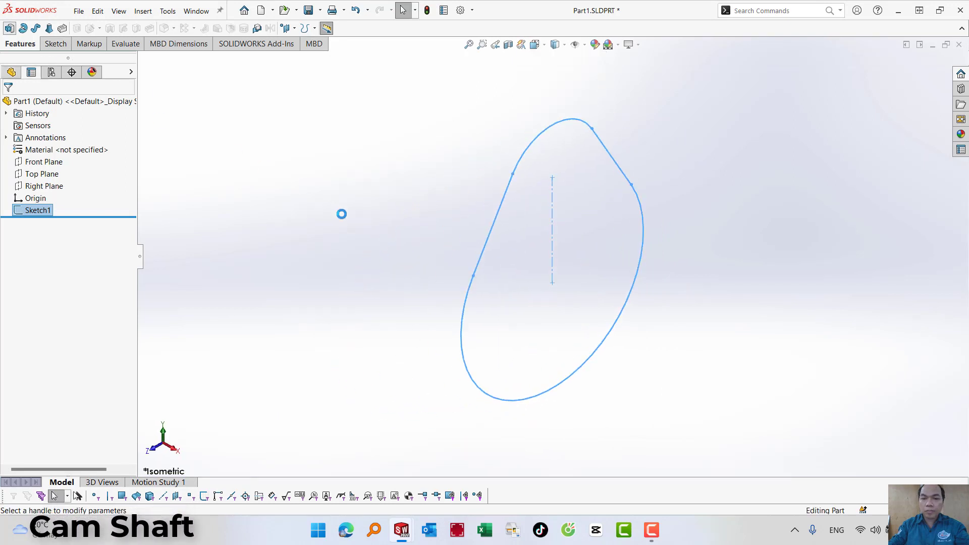
pyautogui.write('8')
pyautogui.press('Return')
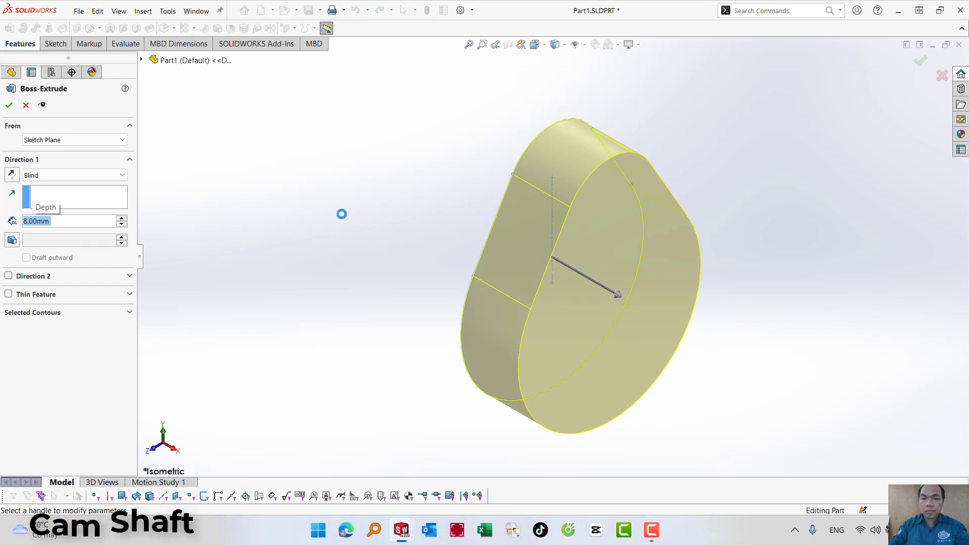
pyautogui.click(96, 175)
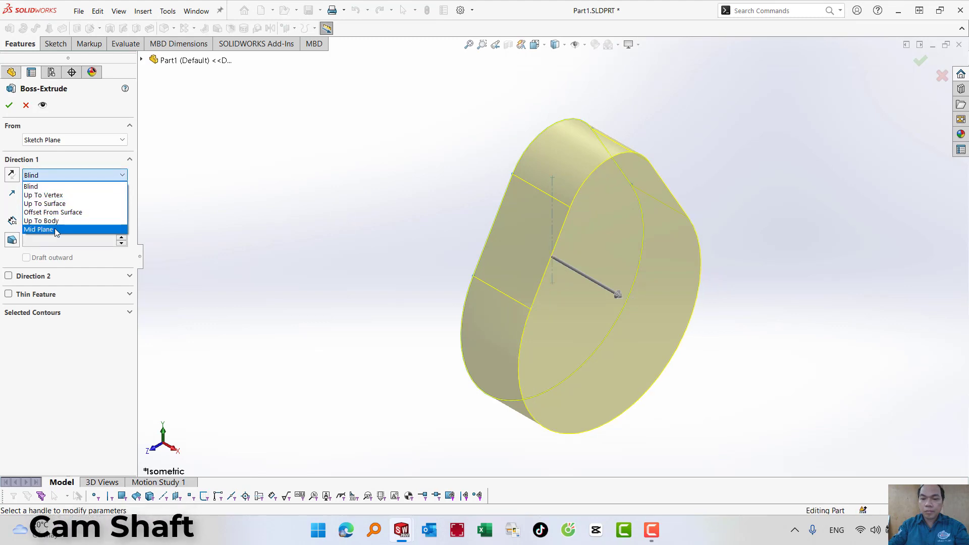
pyautogui.click(56, 229)
pyautogui.click(9, 105)
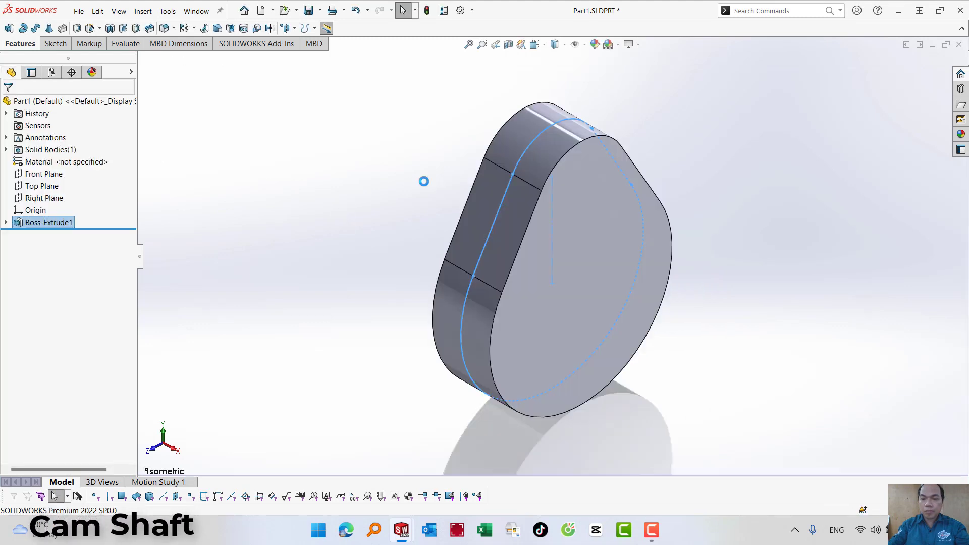
# Translate the cam body 60.96 mm along its short thickness edge with Move/Copy Body.
pyautogui.click(143, 11)
pyautogui.moveTo(167, 54)
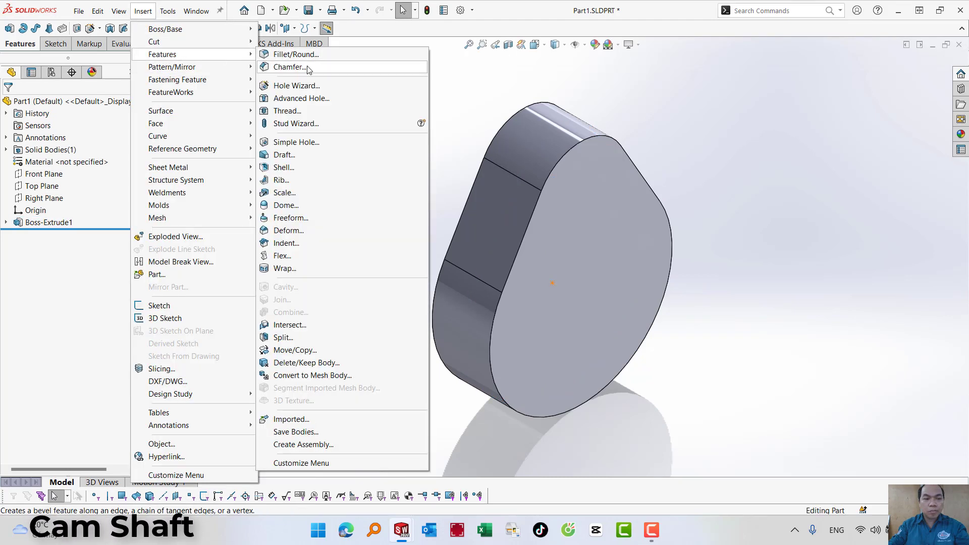
pyautogui.click(302, 350)
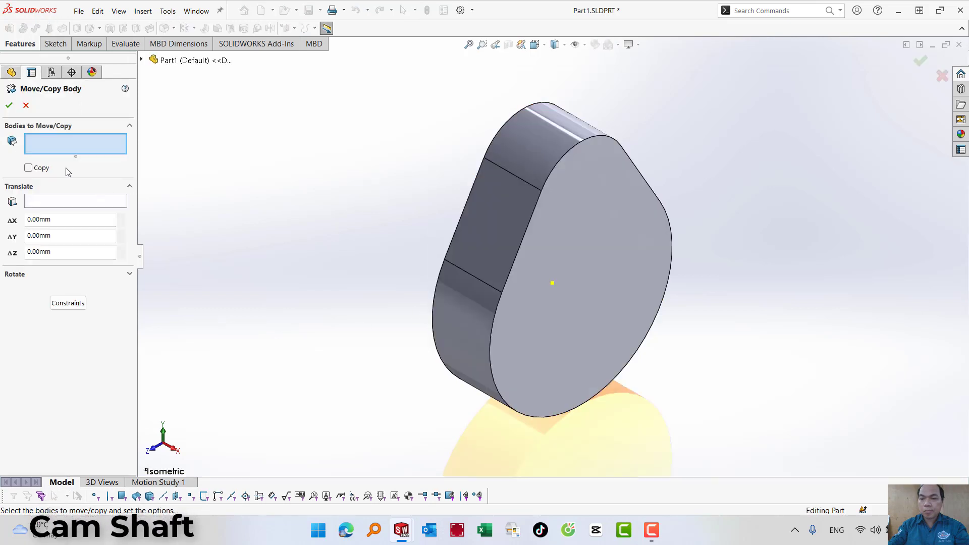
pyautogui.click(493, 221)
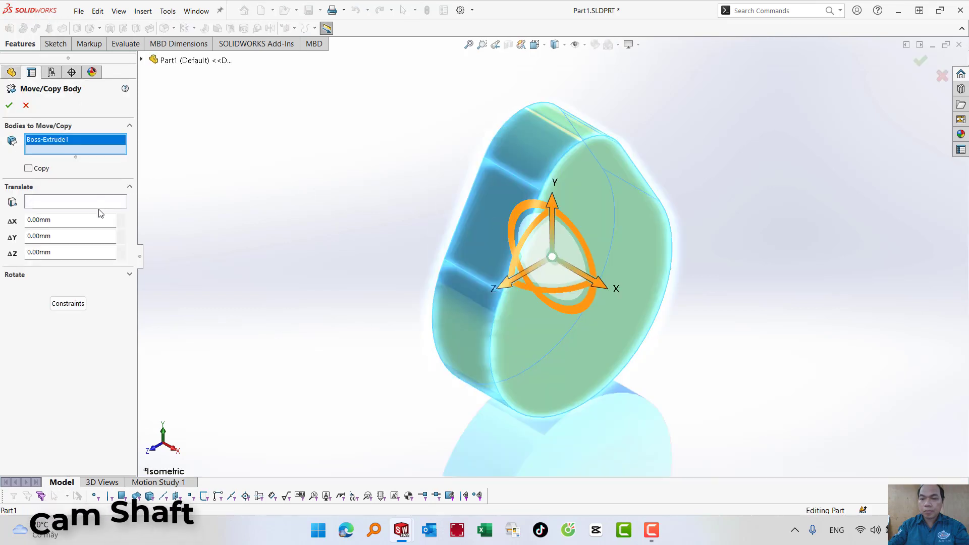
pyautogui.click(68, 202)
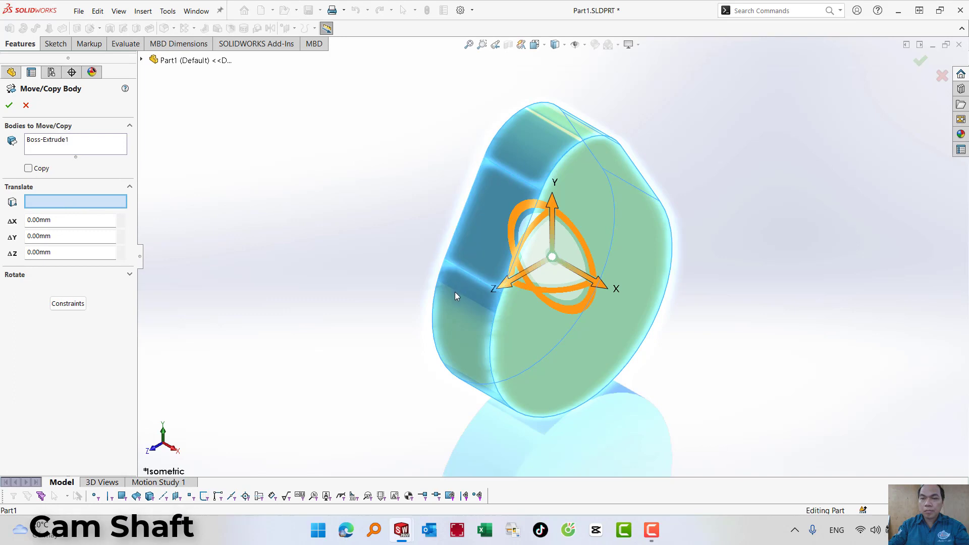
pyautogui.click(471, 277)
pyautogui.scroll(5, 470, 273)
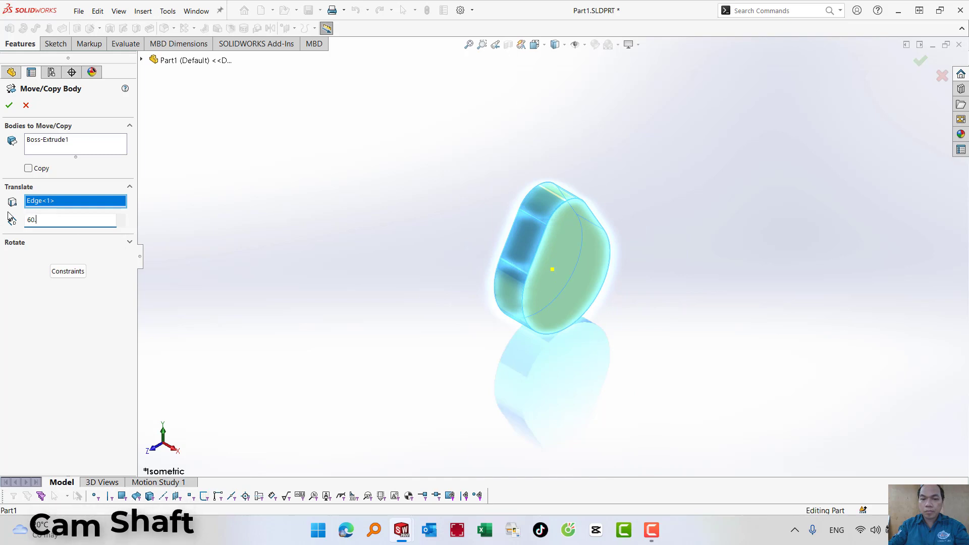
pyautogui.write('60.96')
pyautogui.press('Return')
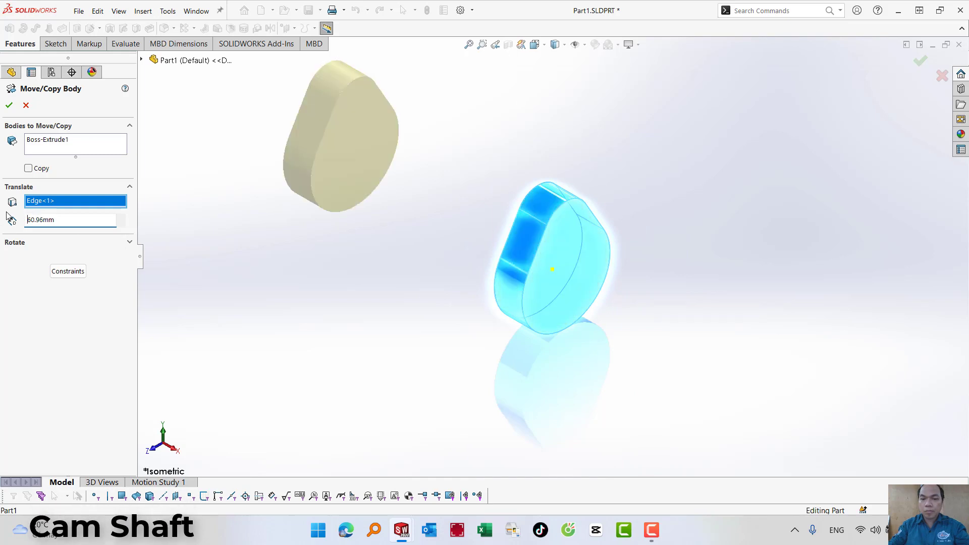
pyautogui.click(8, 106)
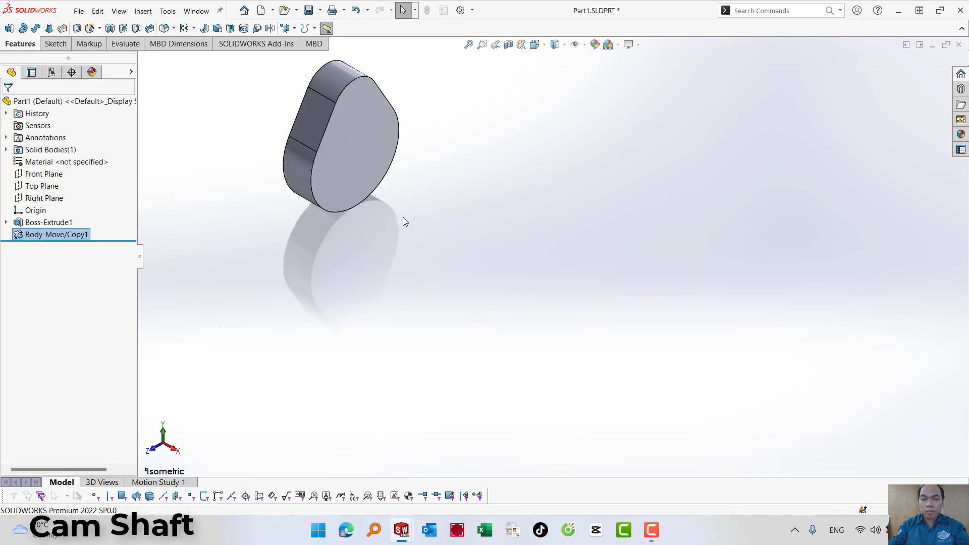
# Edit the body move feature so that it makes a copy and keeps the original cam.
pyautogui.rightClick(69, 236)
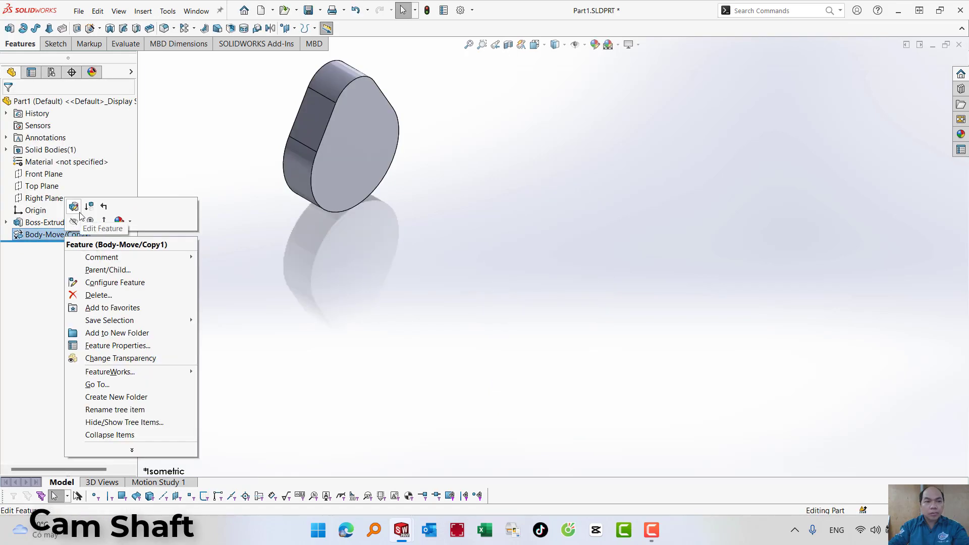
pyautogui.click(83, 214)
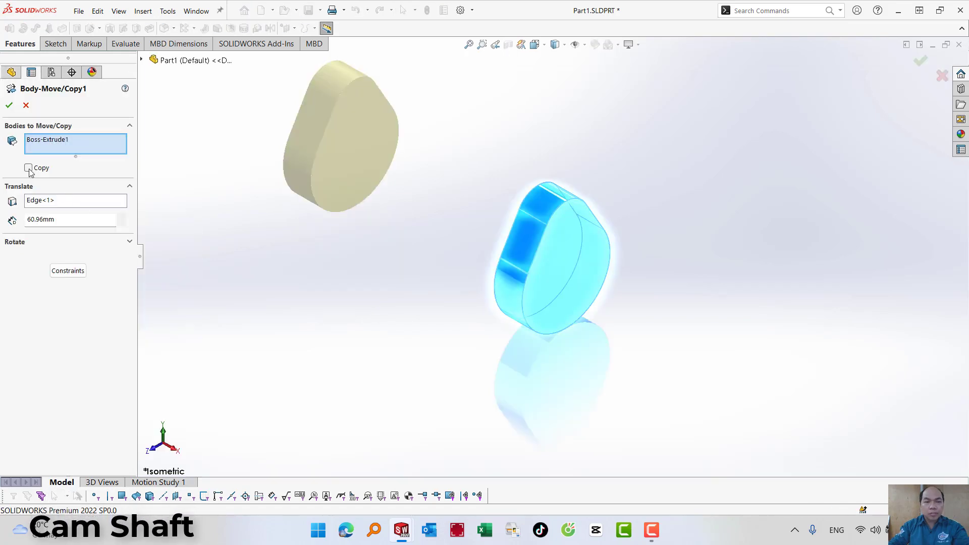
pyautogui.click(28, 168)
pyautogui.click(9, 105)
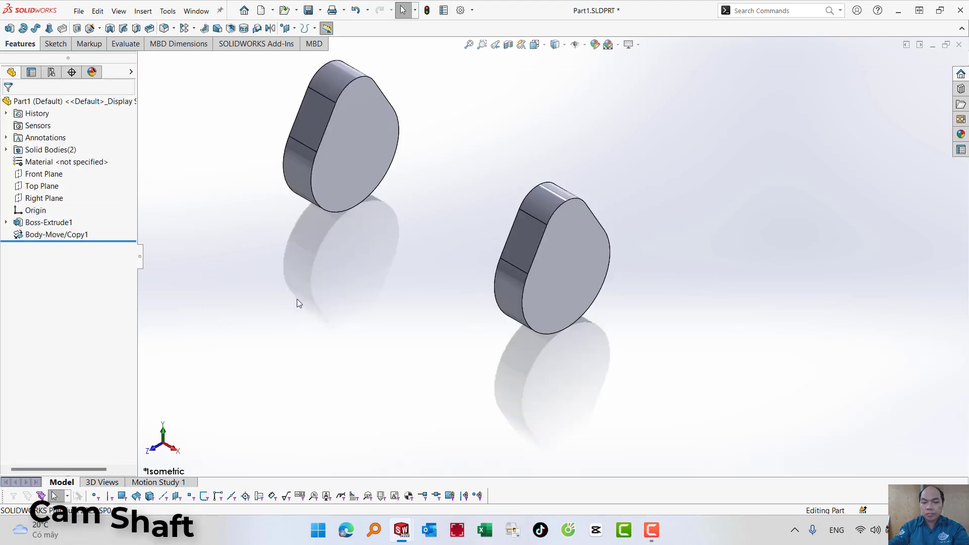
# Show the temporary axes of the cam bodies.
pyautogui.click(119, 11)
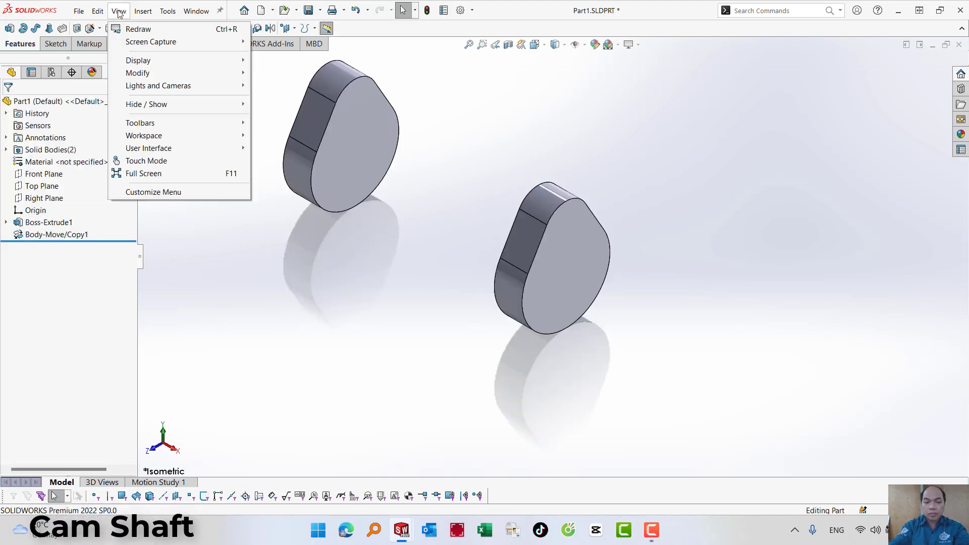
pyautogui.moveTo(152, 106)
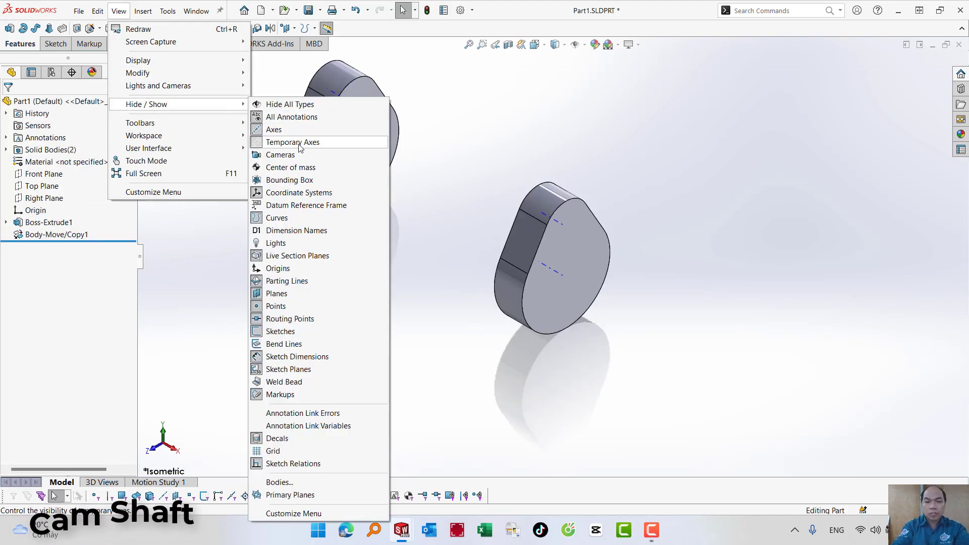
pyautogui.click(501, 131)
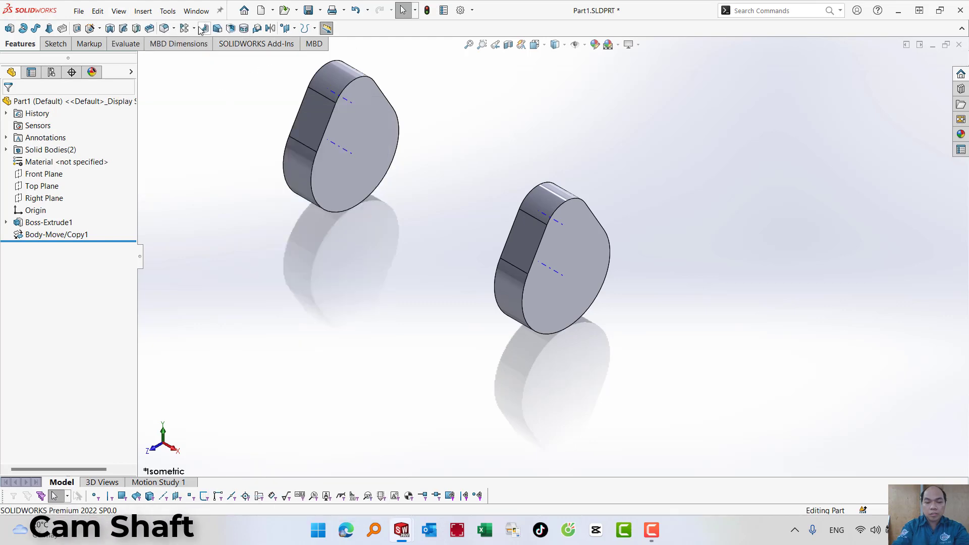
# Start a new Move/Copy Body operation on the copied cam body.
pyautogui.click(143, 12)
pyautogui.moveTo(167, 54)
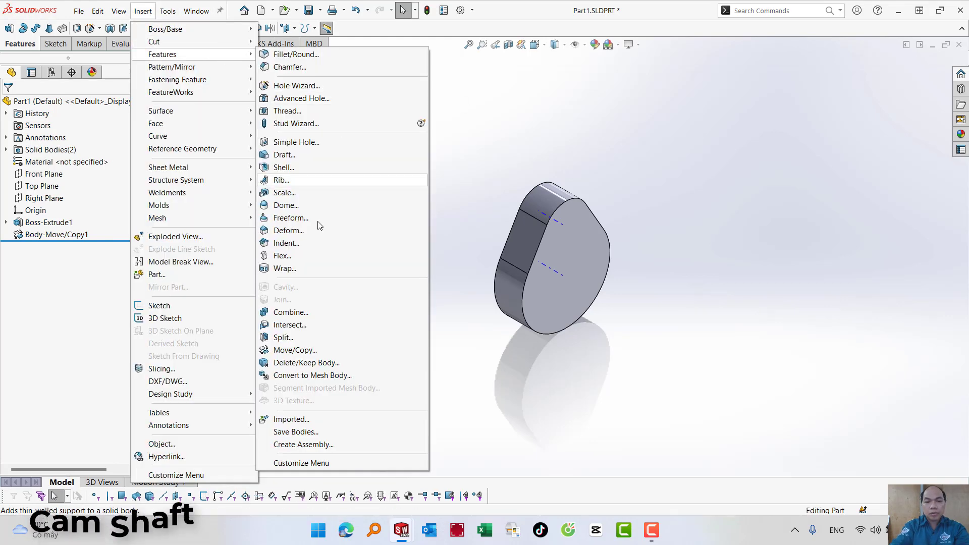
pyautogui.click(293, 351)
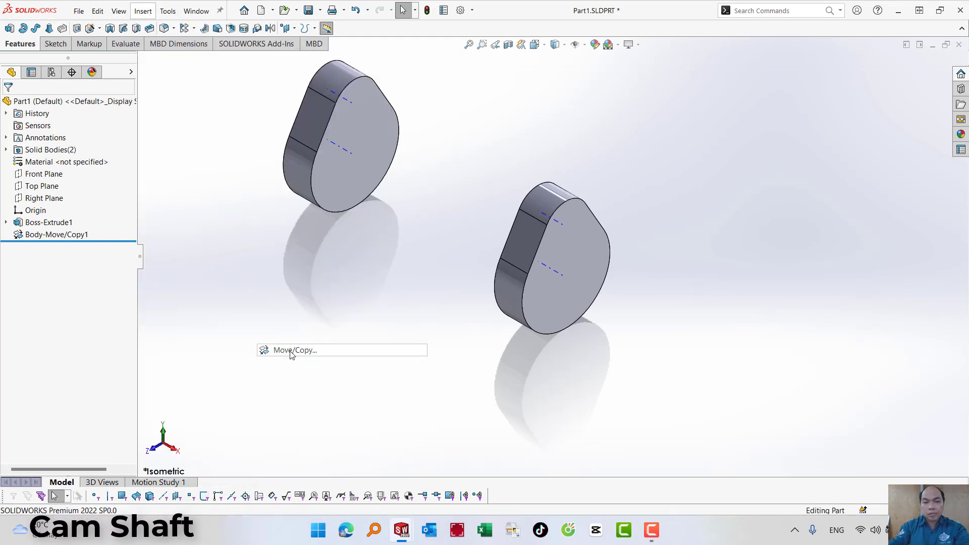
pyautogui.click(376, 148)
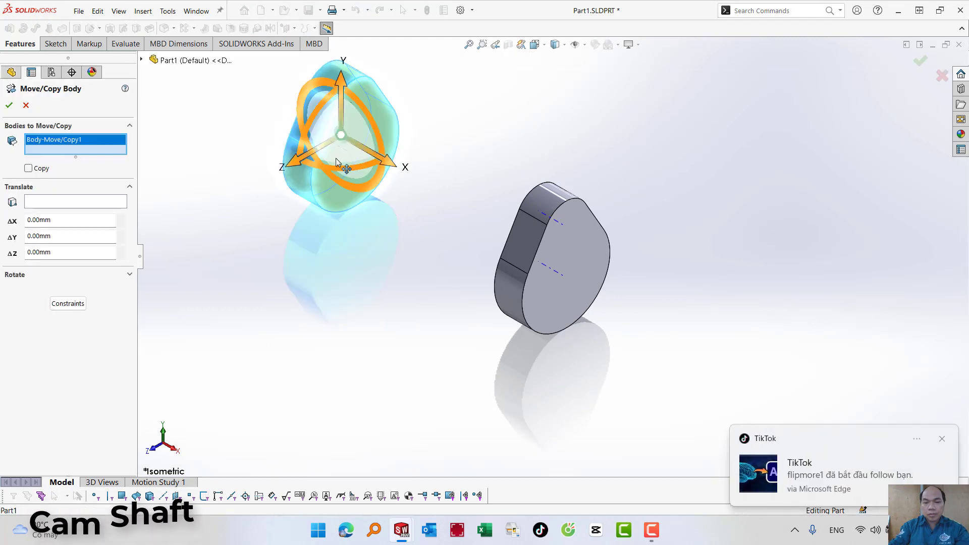
pyautogui.click(57, 203)
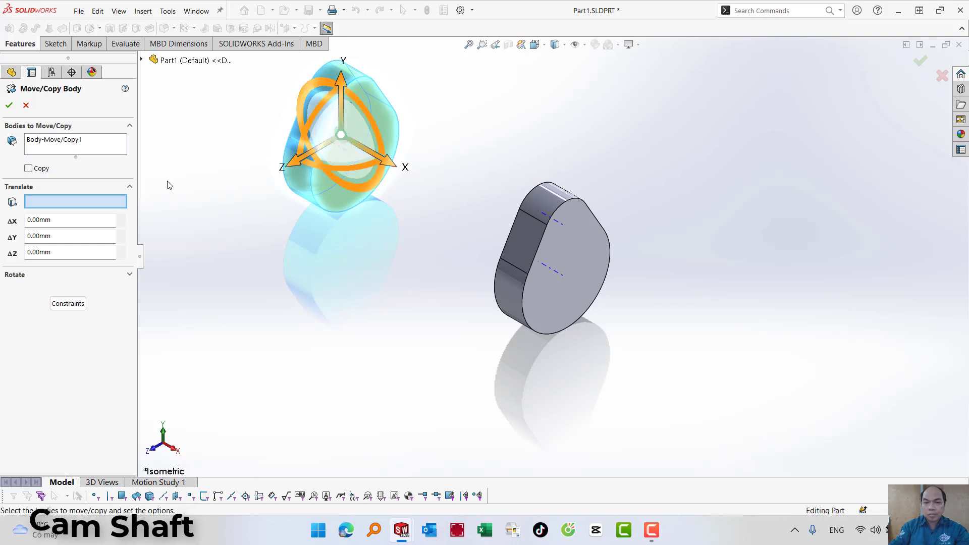
pyautogui.click(62, 302)
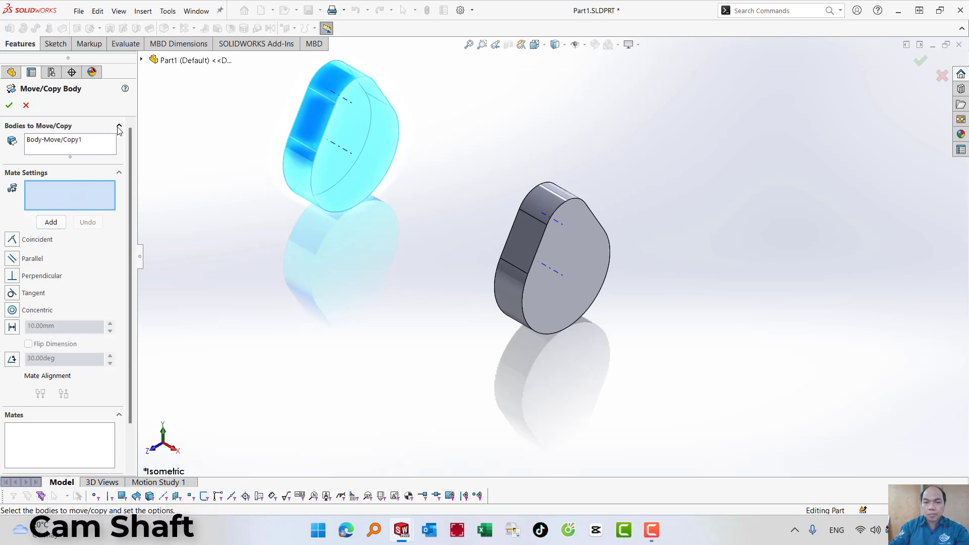
pyautogui.click(119, 174)
pyautogui.click(66, 287)
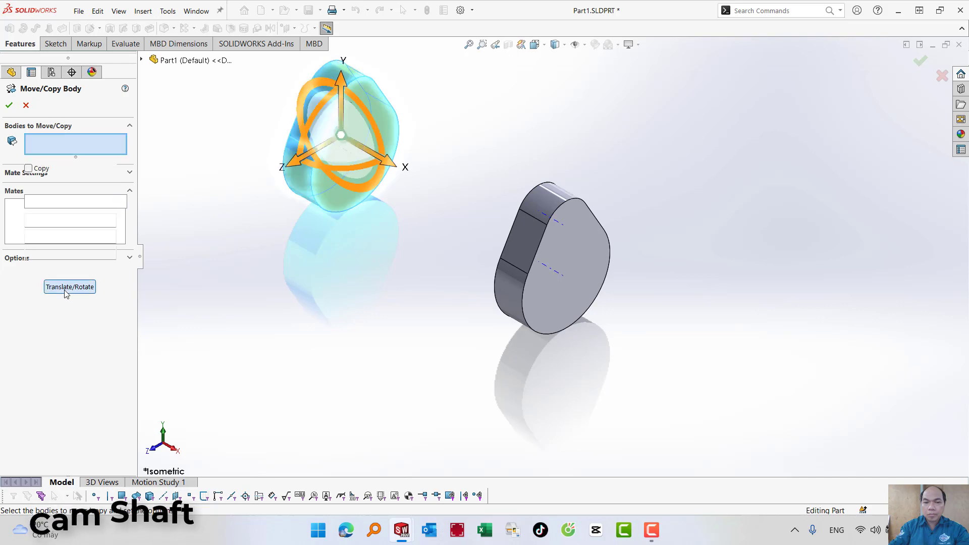
# Rotate the copied cam body 180 degrees about the first cam's lower temporary axis.
pyautogui.click(26, 280)
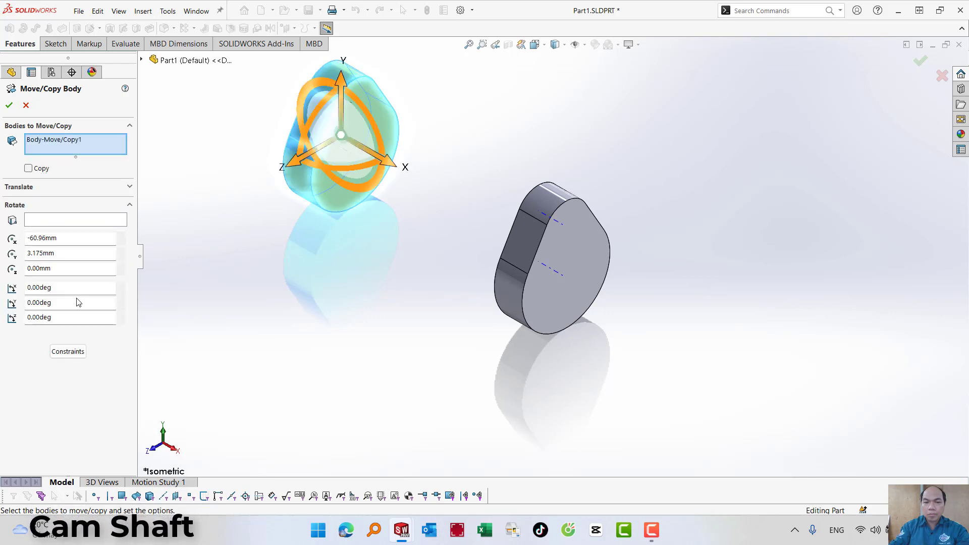
pyautogui.click(54, 221)
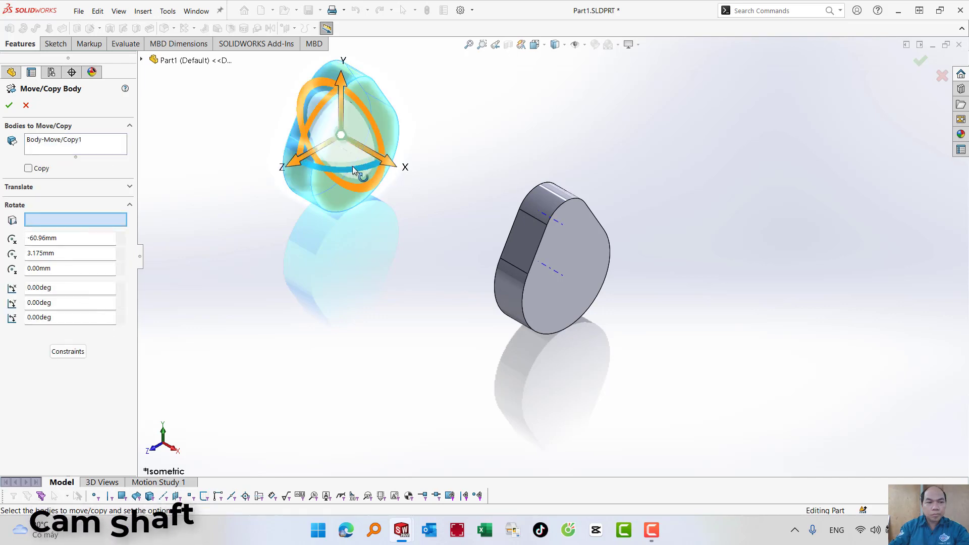
pyautogui.click(554, 276)
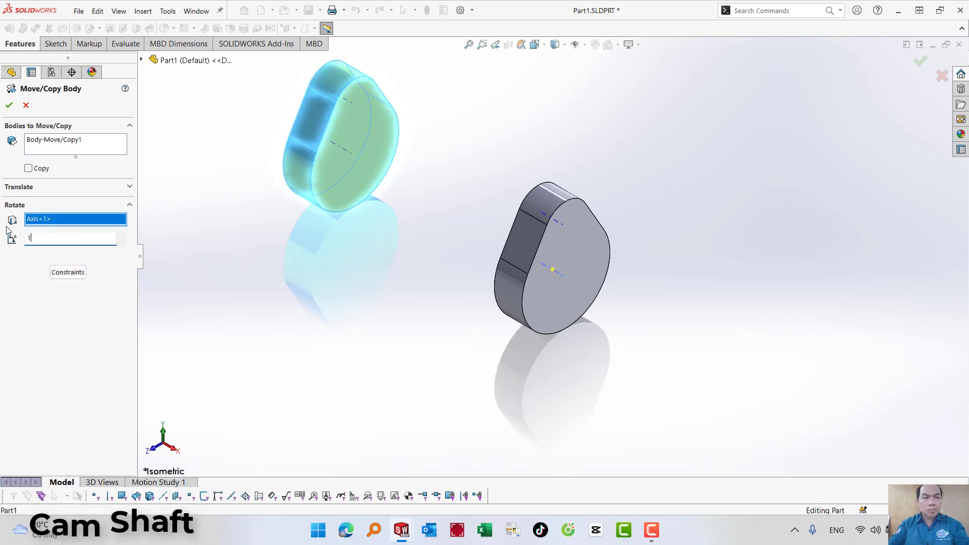
pyautogui.press('Return')
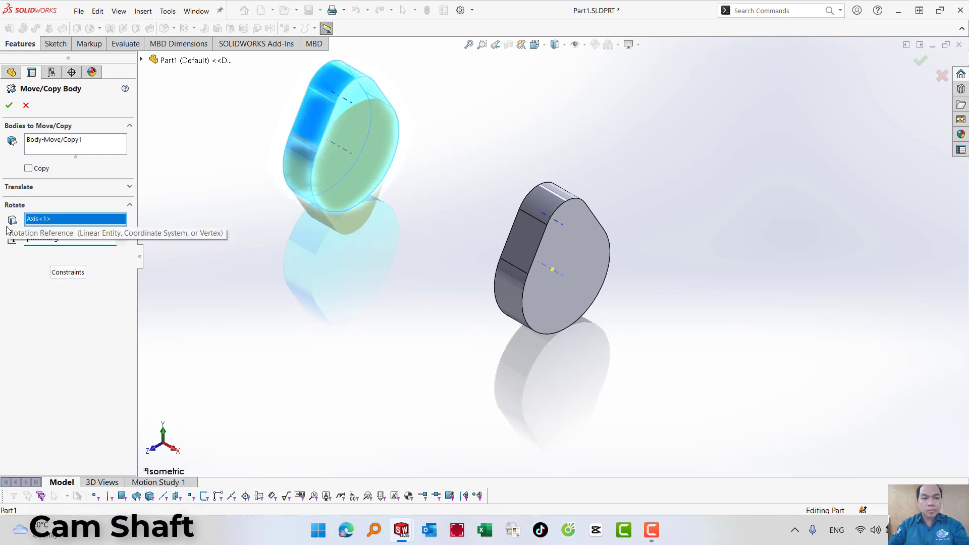
pyautogui.click(6, 104)
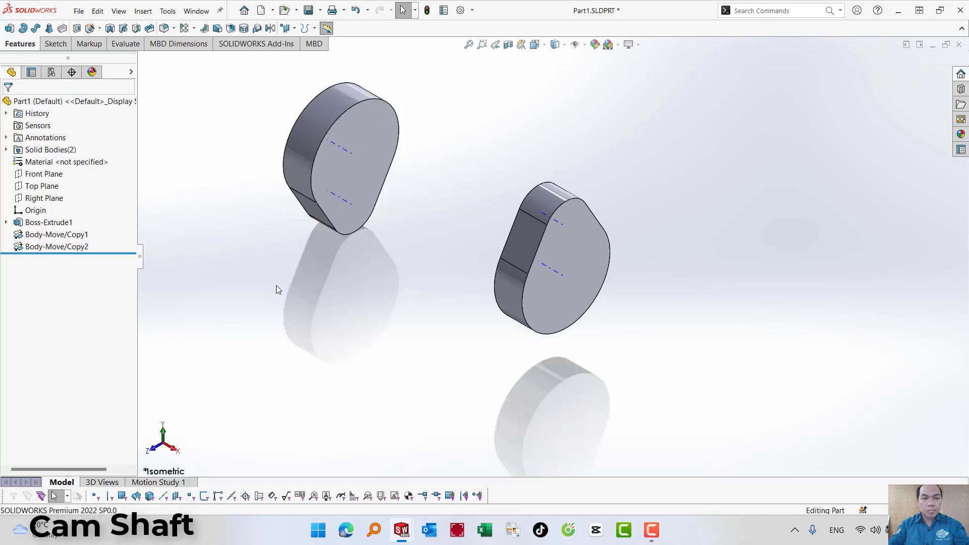
# Start a sketch on the Right Plane and draw a circle of about 12.85 mm radius centred on the origin.
pyautogui.moveTo(578, 297); pyautogui.dragTo(500, 258, button='middle')
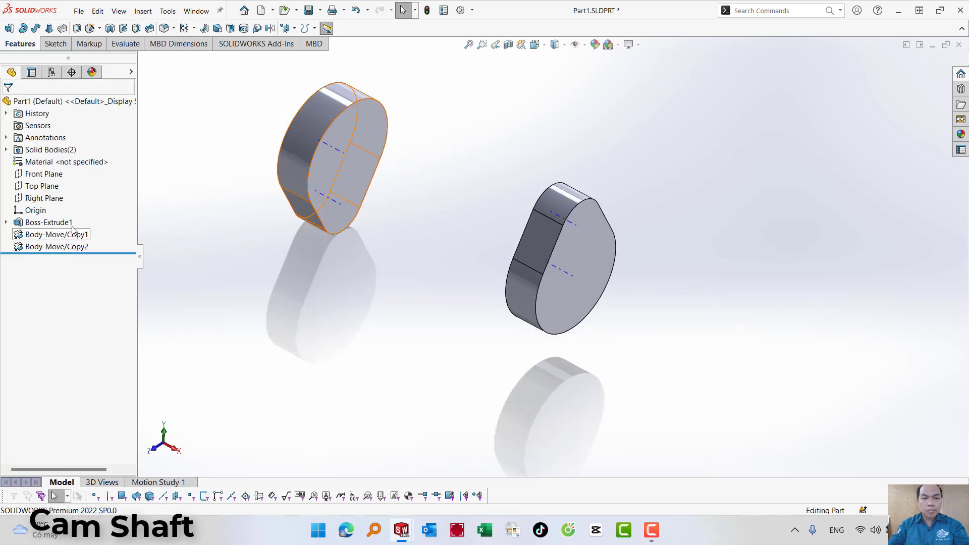
pyautogui.click(44, 197)
pyautogui.click(47, 185)
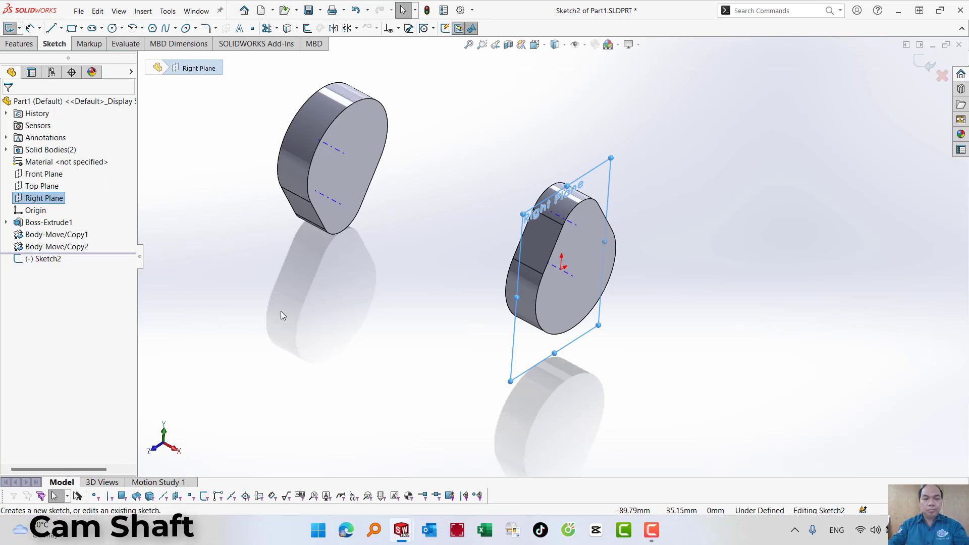
pyautogui.moveTo(280, 311); pyautogui.dragTo(334, 314, button='right')
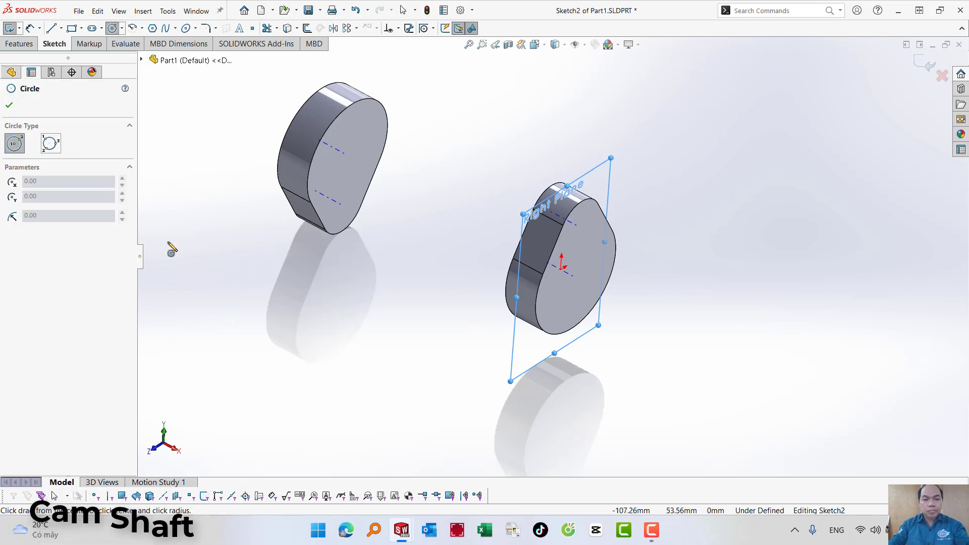
pyautogui.click(112, 29)
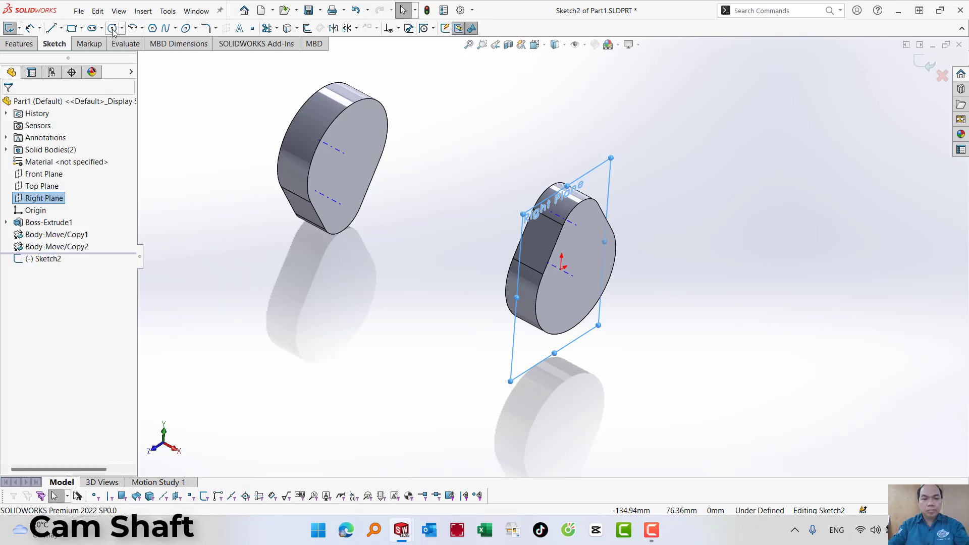
pyautogui.click(112, 28)
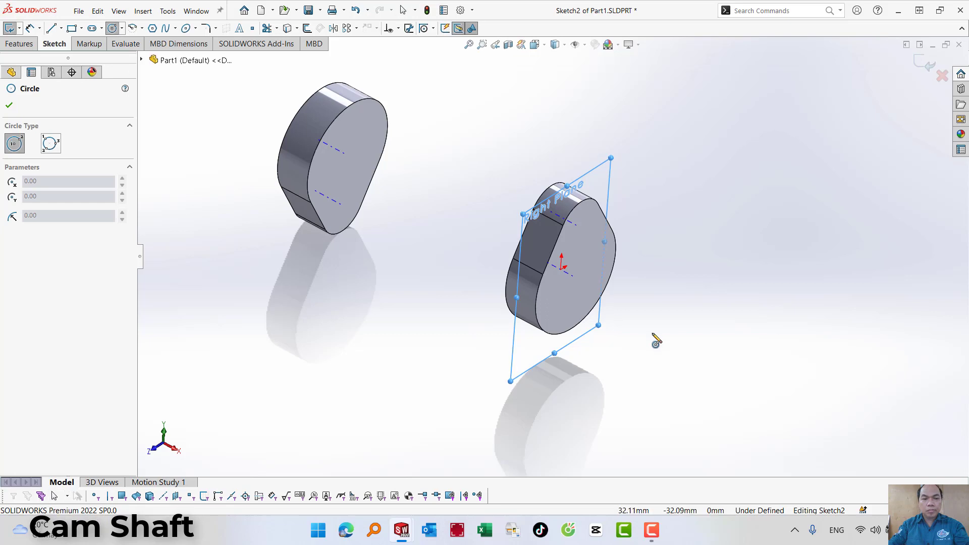
pyautogui.click(561, 270)
pyautogui.click(594, 293)
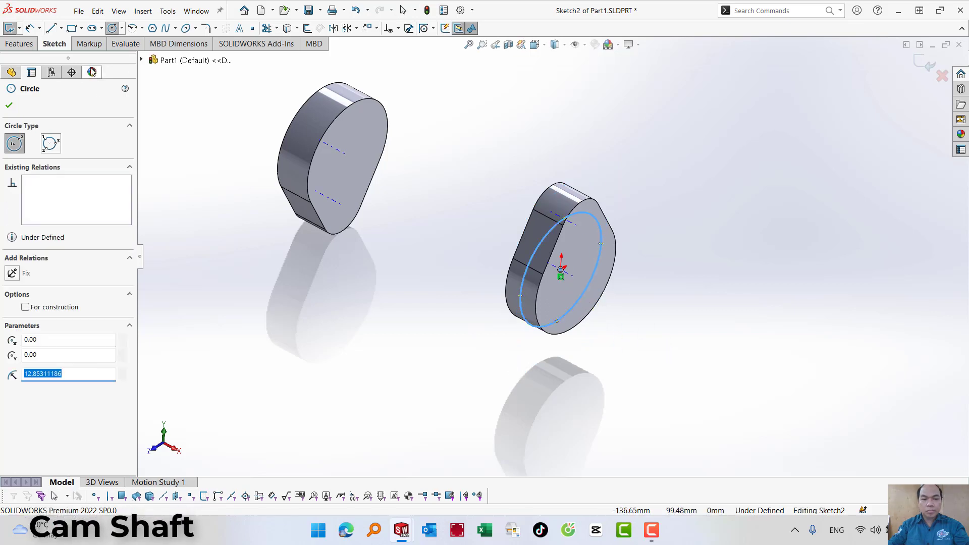
# Dimension the circle's diameter and set it to 19 mm.
pyautogui.click(30, 29)
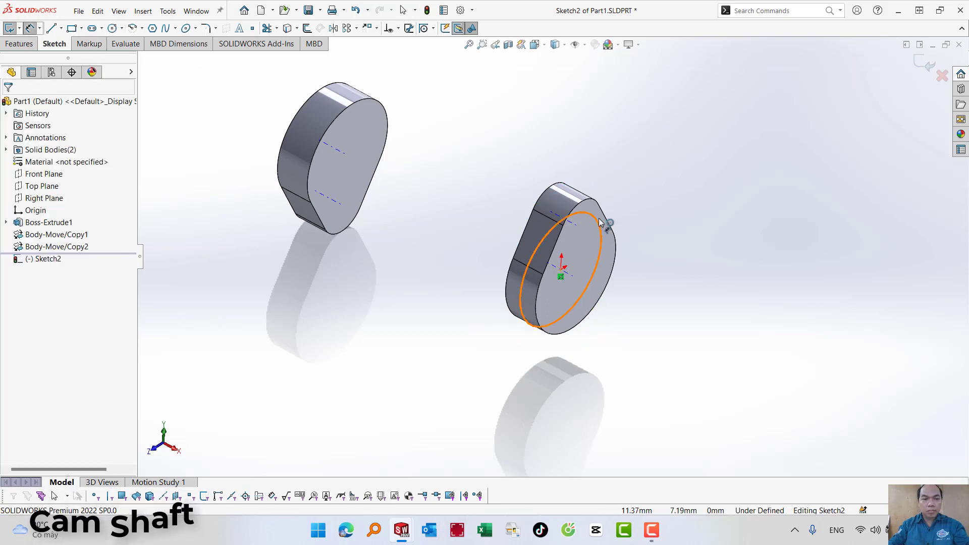
pyautogui.click(632, 227)
pyautogui.click(719, 302)
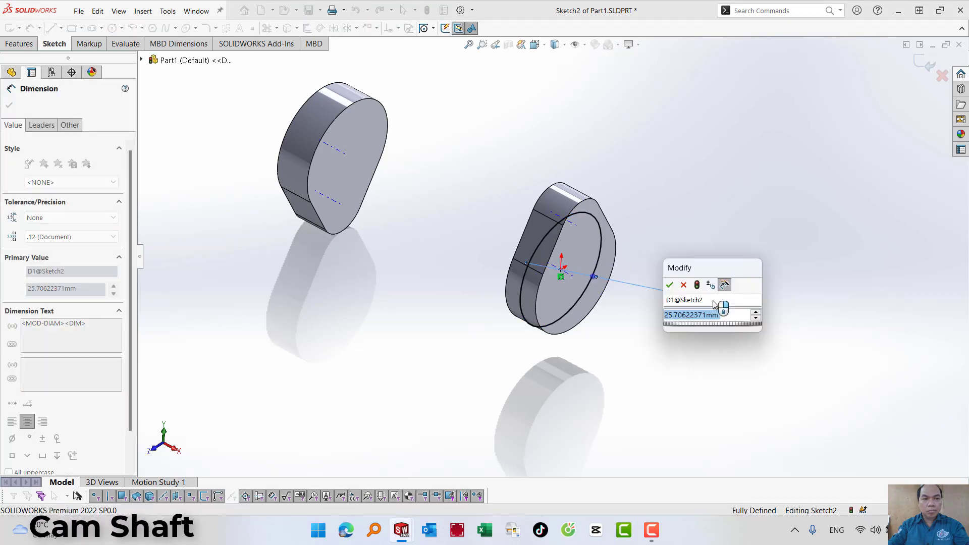
pyautogui.write('19')
pyautogui.press('Return')
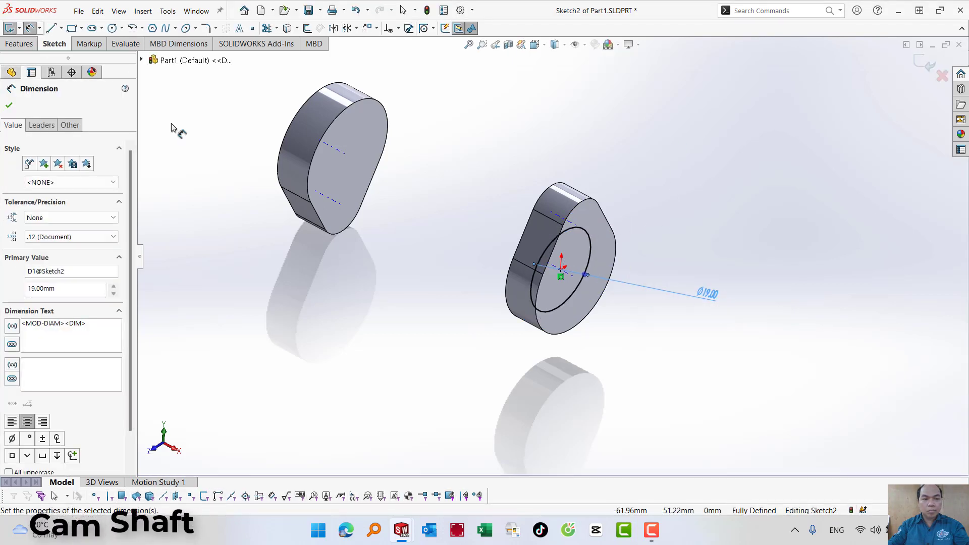
pyautogui.click(9, 106)
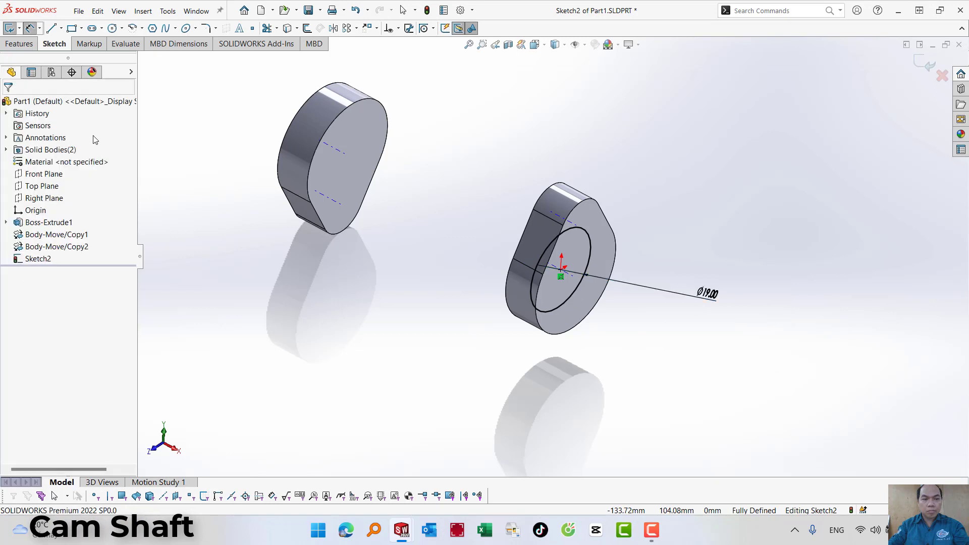
# Extrude the circle as a Blind, merged boss 153.4 mm deep, reversed so the shaft runs through the copied cam.
pyautogui.click(16, 46)
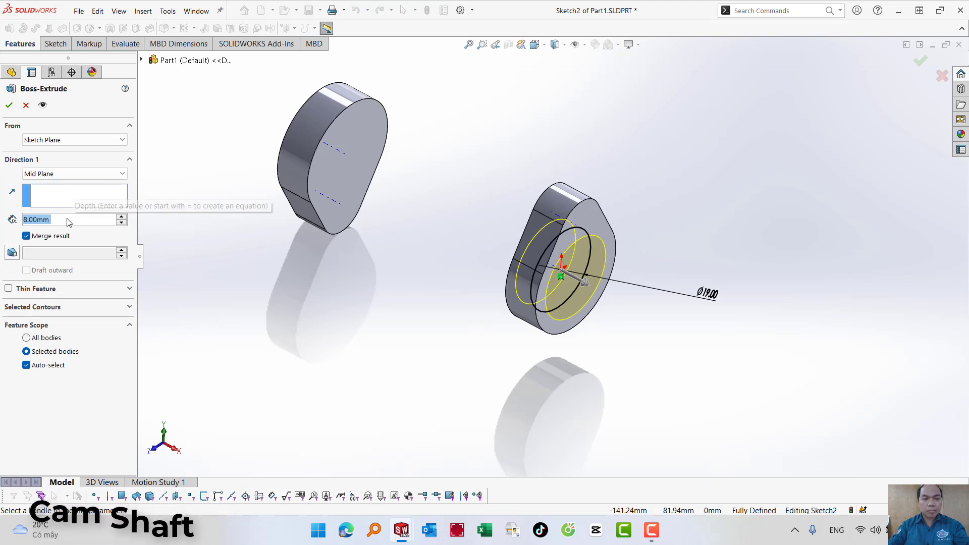
pyautogui.write('153.')
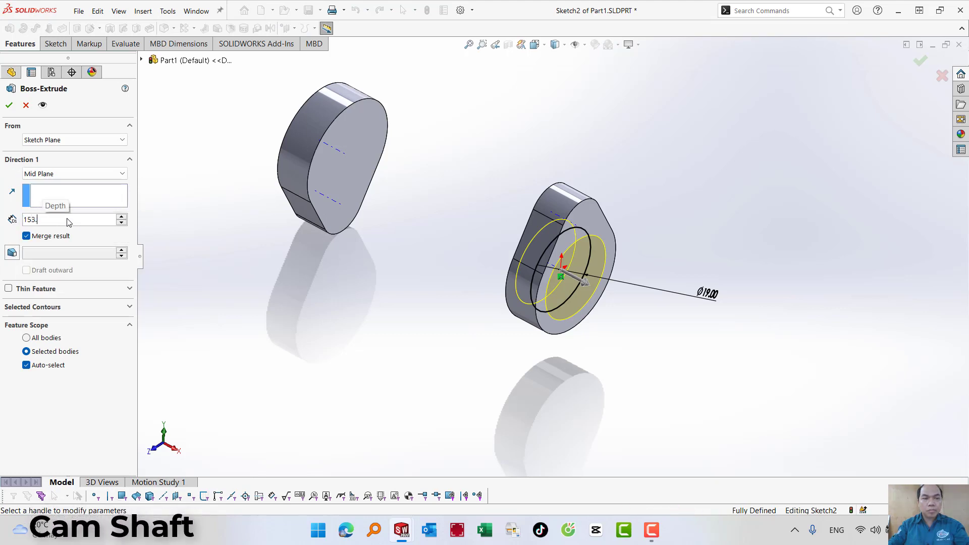
pyautogui.write('4')
pyautogui.press('Return')
pyautogui.click(41, 175)
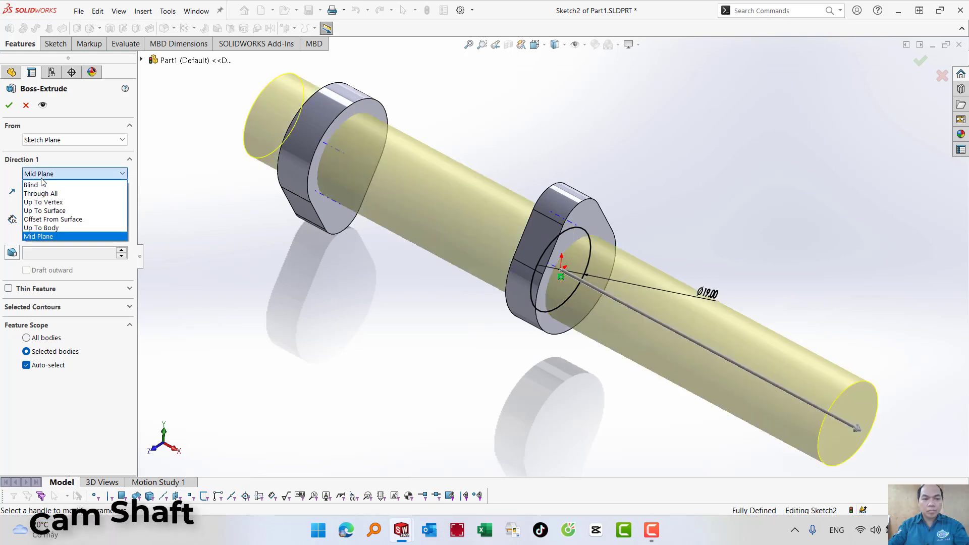
pyautogui.click(40, 182)
pyautogui.click(11, 175)
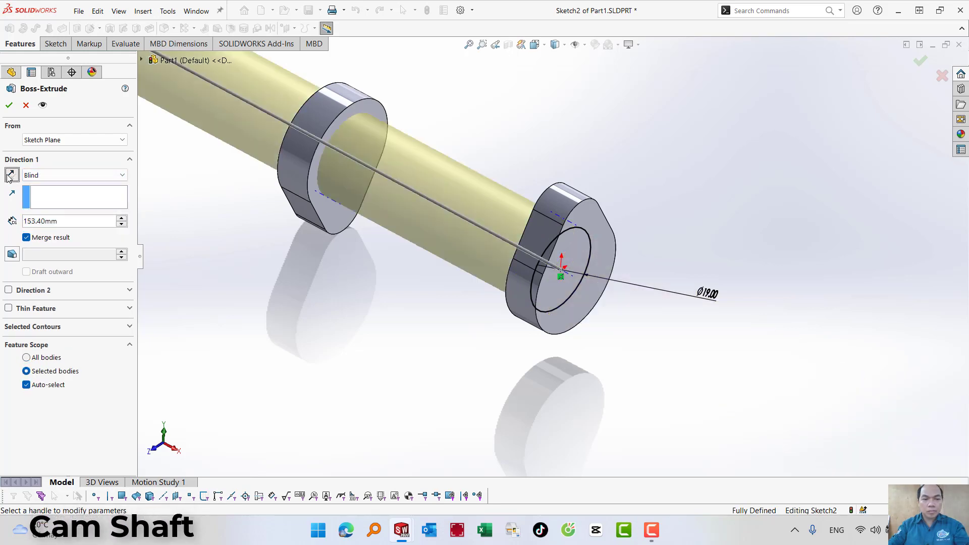
pyautogui.scroll(4, 492, 218)
pyautogui.scroll(-2, 303, 196)
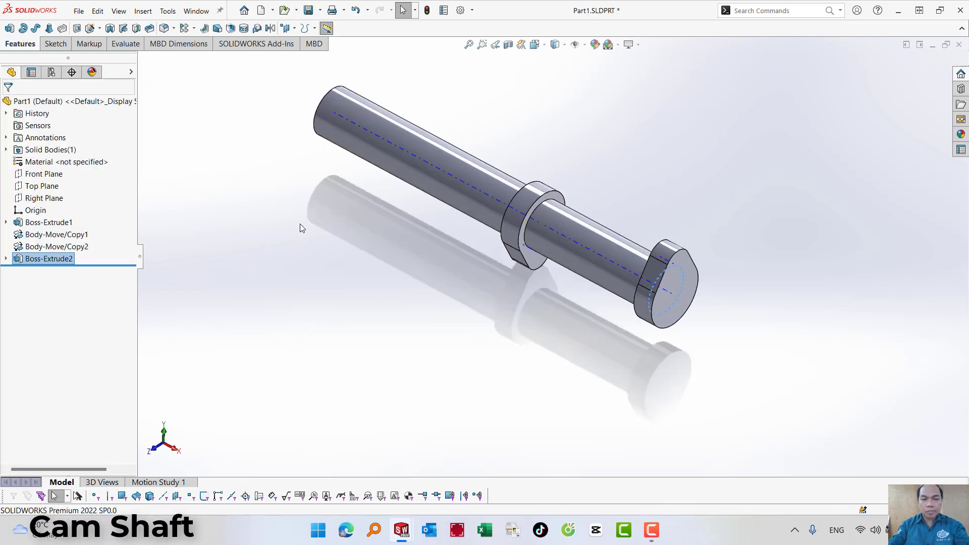
pyautogui.click(49, 258)
pyautogui.click(204, 144)
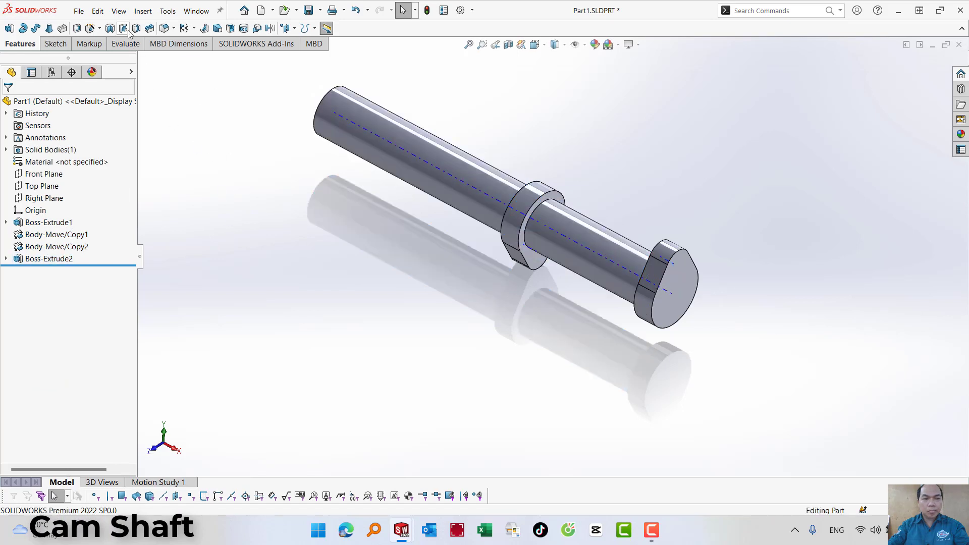
# Start a Move/Copy Body operation on the merged shaft segment and translate it 153.4 mm along the shaft axis.
pyautogui.click(143, 11)
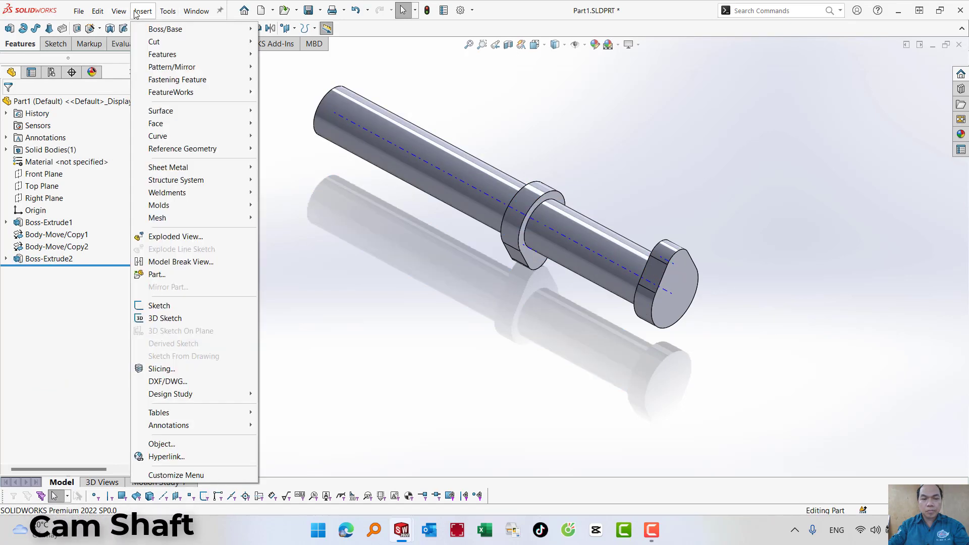
pyautogui.moveTo(162, 54)
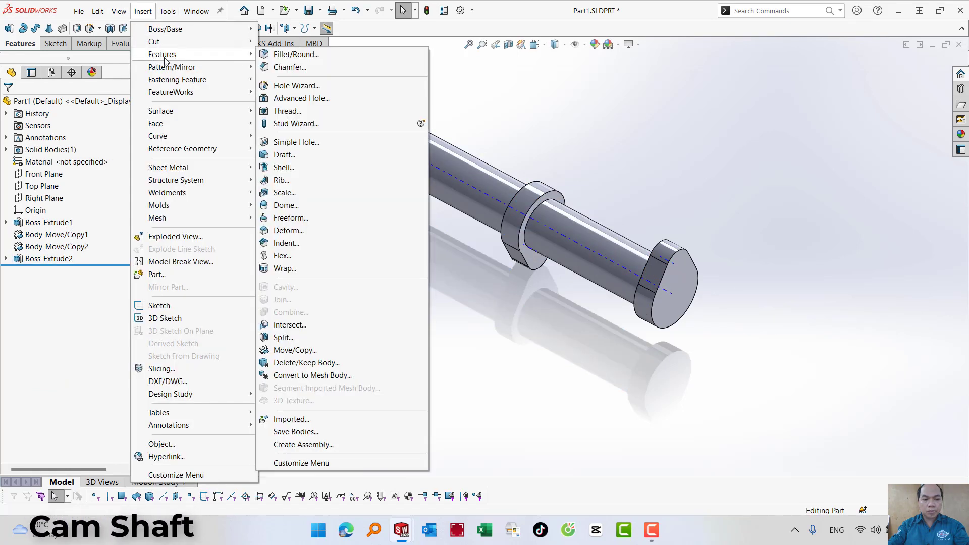
pyautogui.click(293, 350)
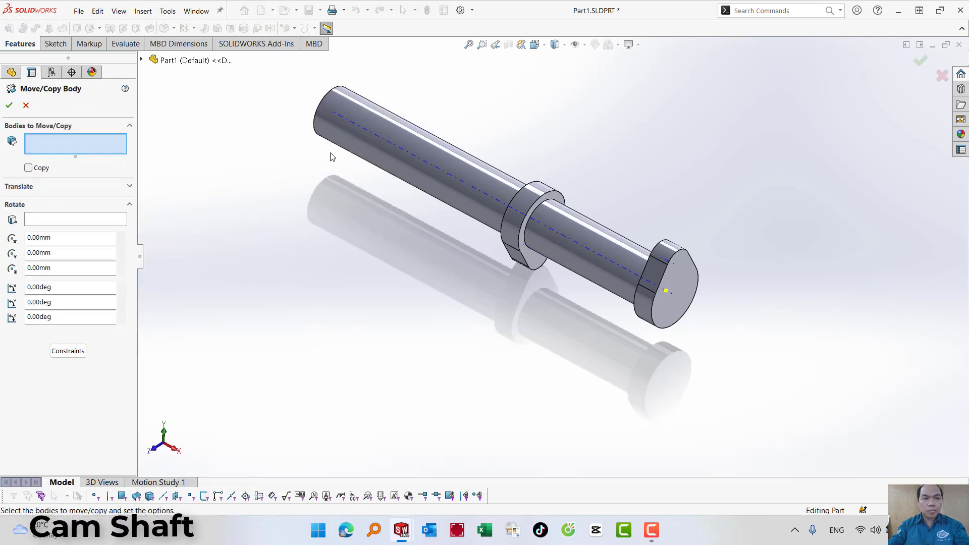
pyautogui.click(397, 157)
pyautogui.scroll(3, 502, 205)
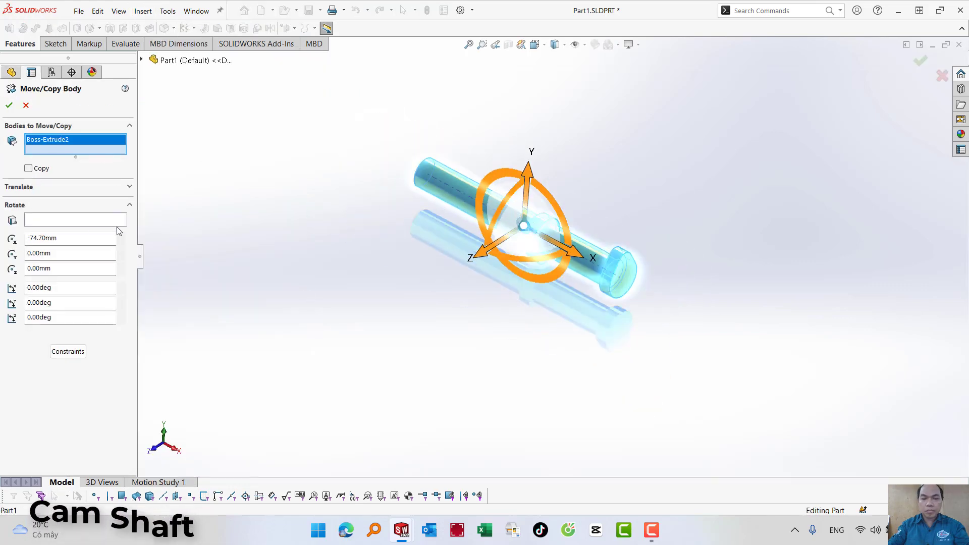
pyautogui.click(50, 187)
pyautogui.click(48, 202)
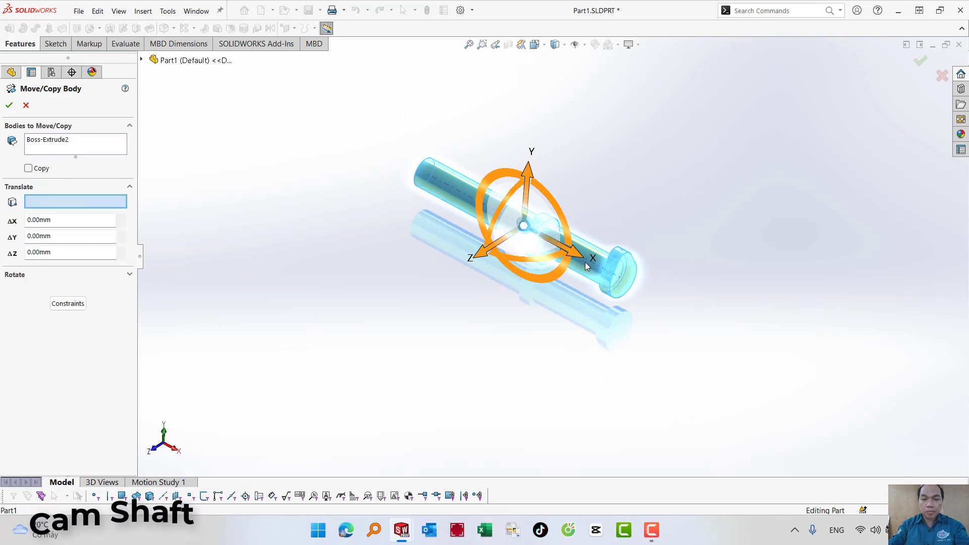
pyautogui.click(600, 270)
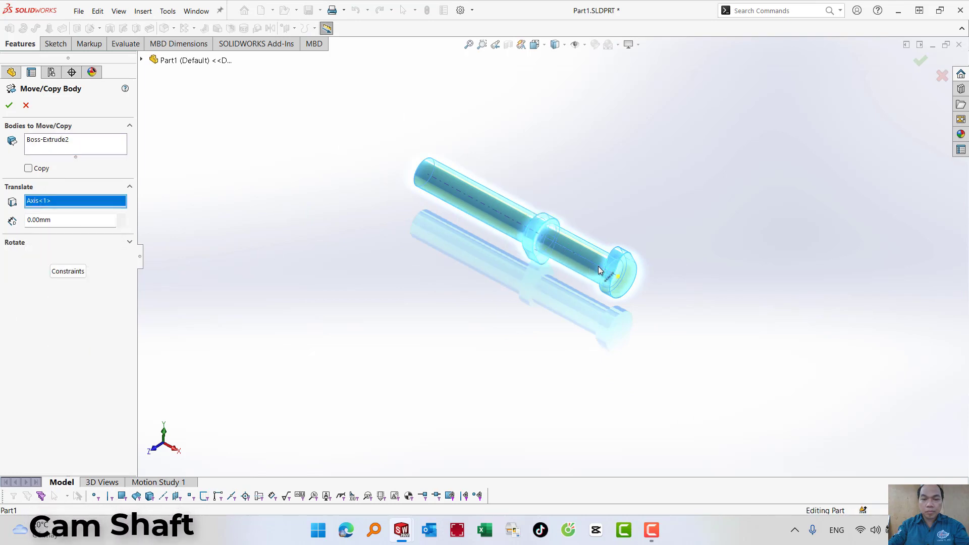
pyautogui.click(57, 225)
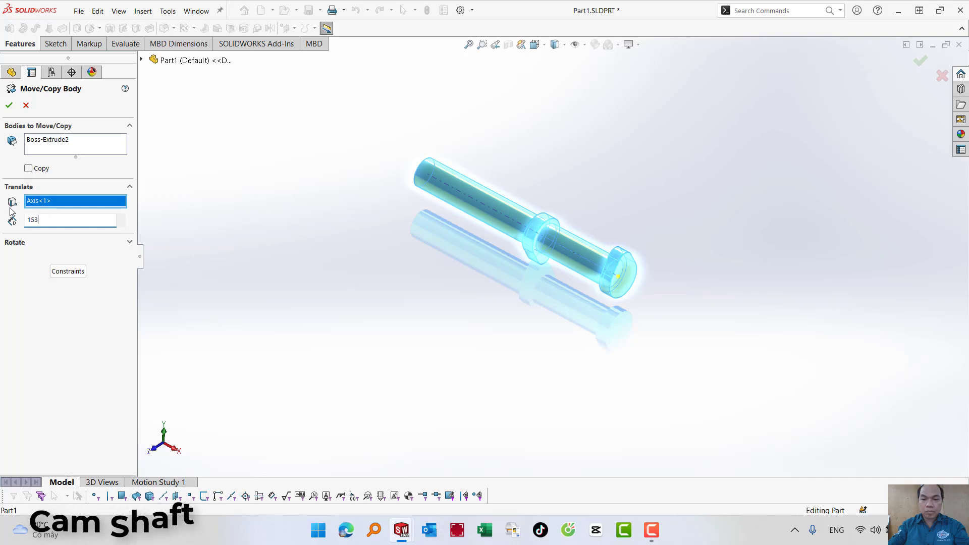
pyautogui.write('153')
pyautogui.press('Return')
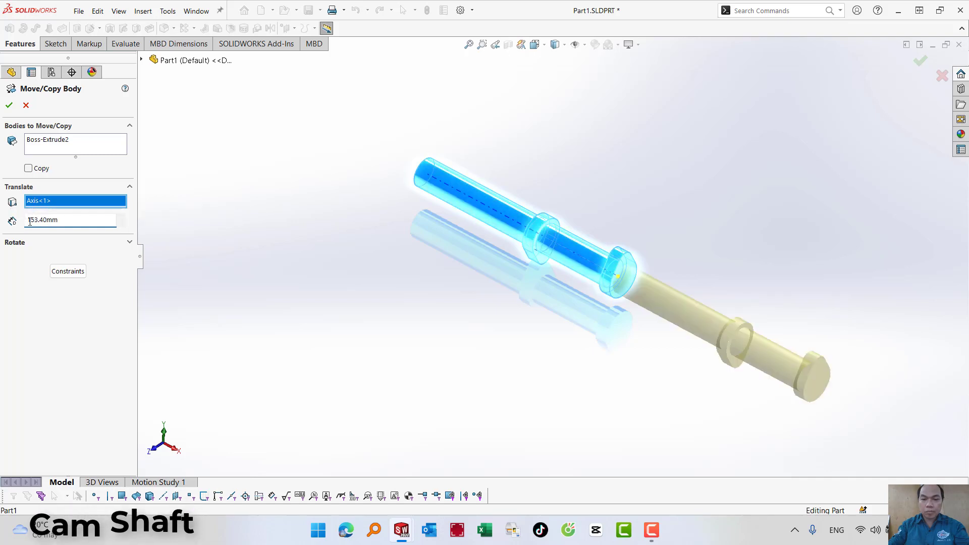
# Make three copies of the shaft segment at -153.4 mm spacing, extending from its plain end.
pyautogui.click(29, 168)
pyautogui.doubleClick(29, 185)
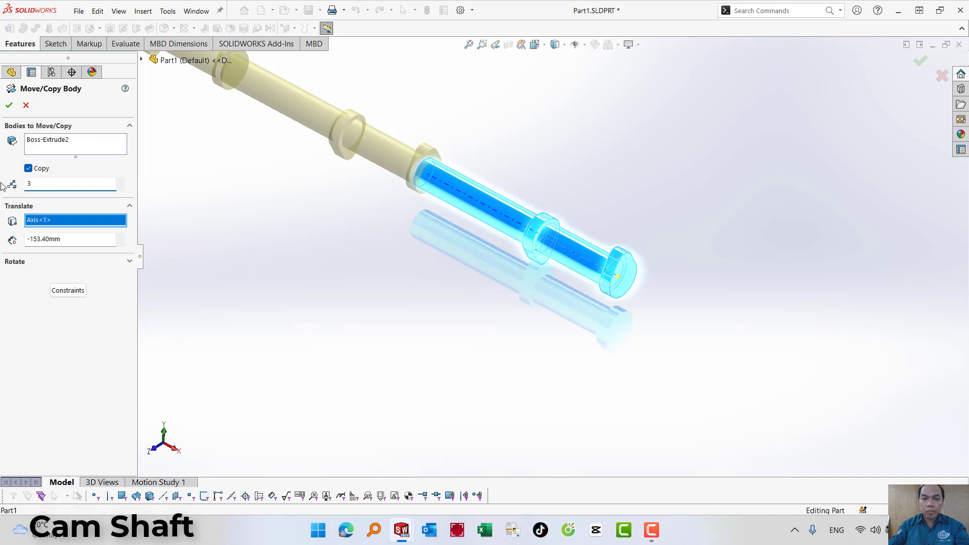
pyautogui.scroll(10, 399, 194)
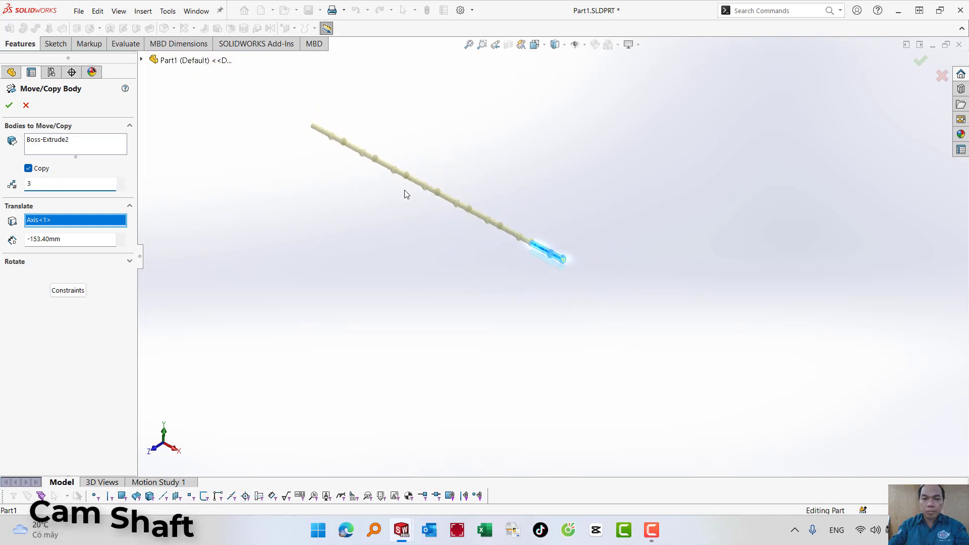
pyautogui.scroll(-1, 394, 194)
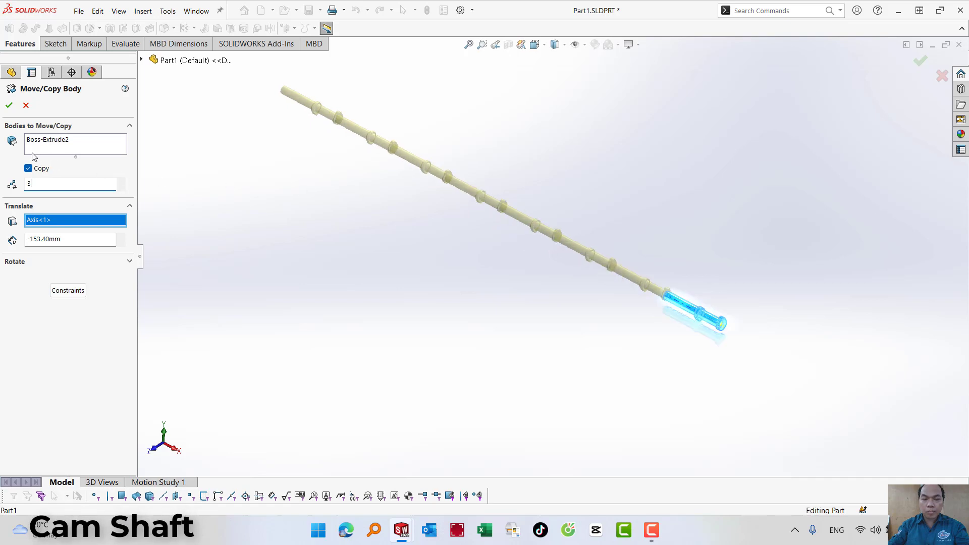
pyautogui.click(9, 106)
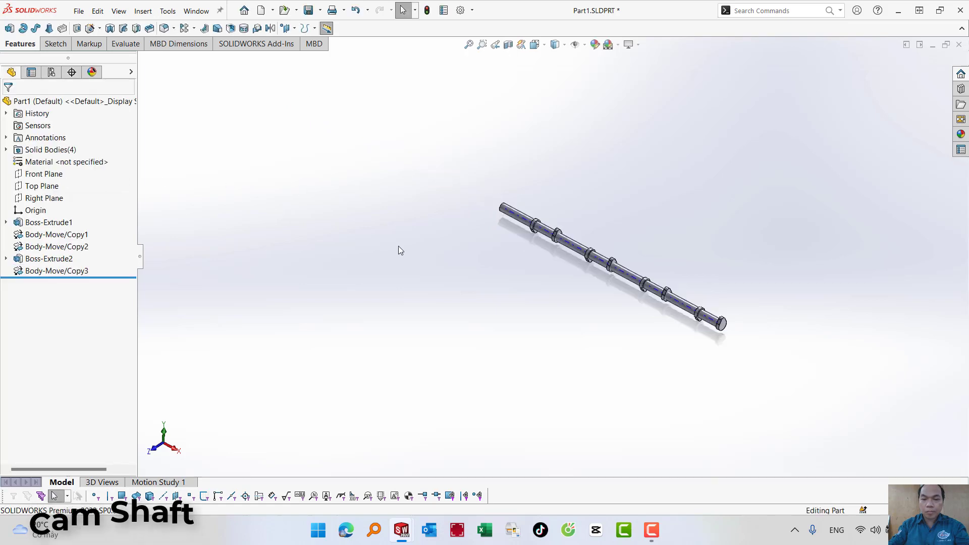
# Rotate the first copied shaft segment, next to the original, 270° about the shaft axis with Move/Copy Body.
pyautogui.scroll(-3, 701, 314)
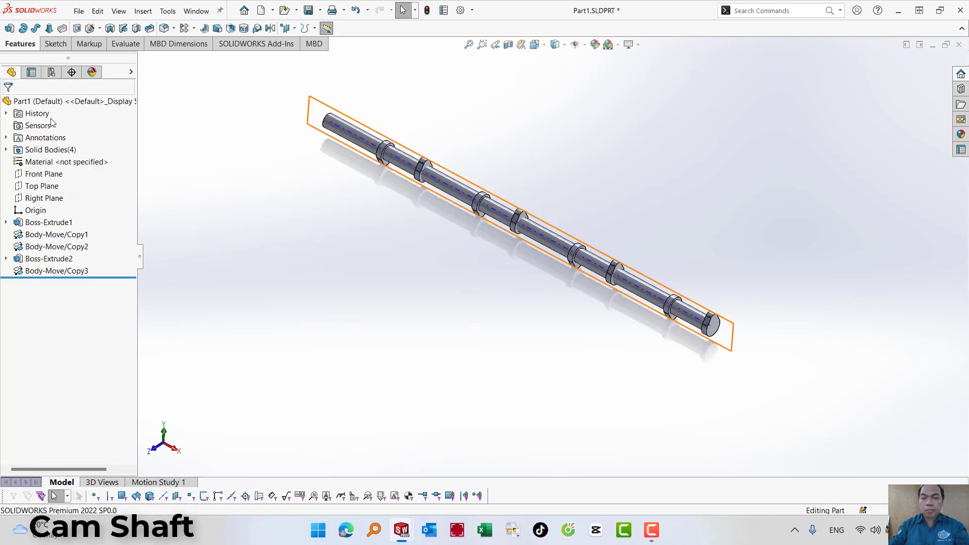
pyautogui.click(142, 11)
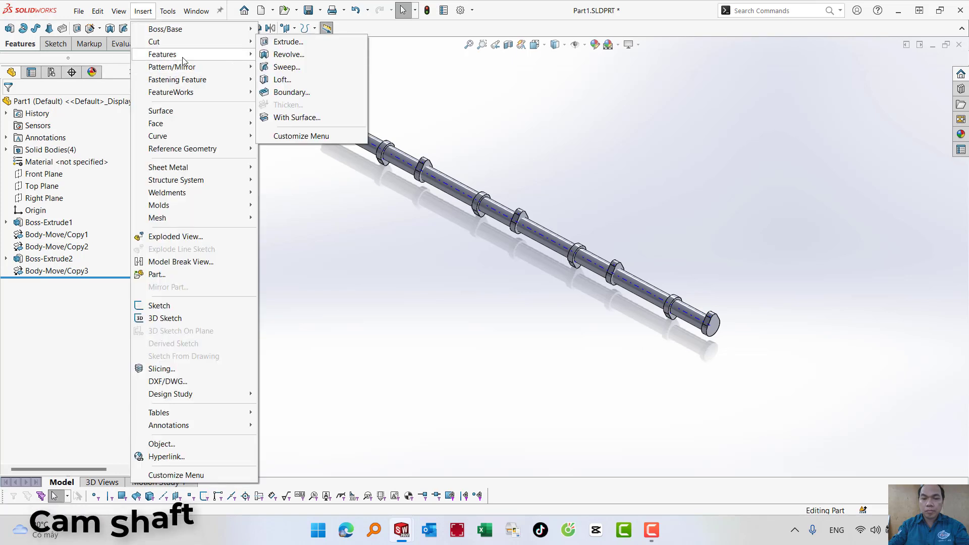
pyautogui.moveTo(242, 55)
pyautogui.click(302, 351)
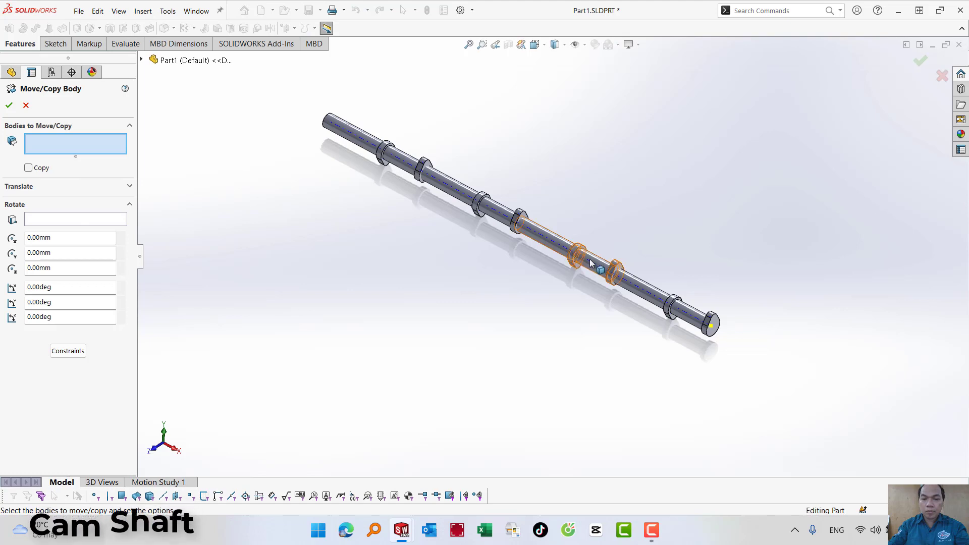
pyautogui.click(568, 248)
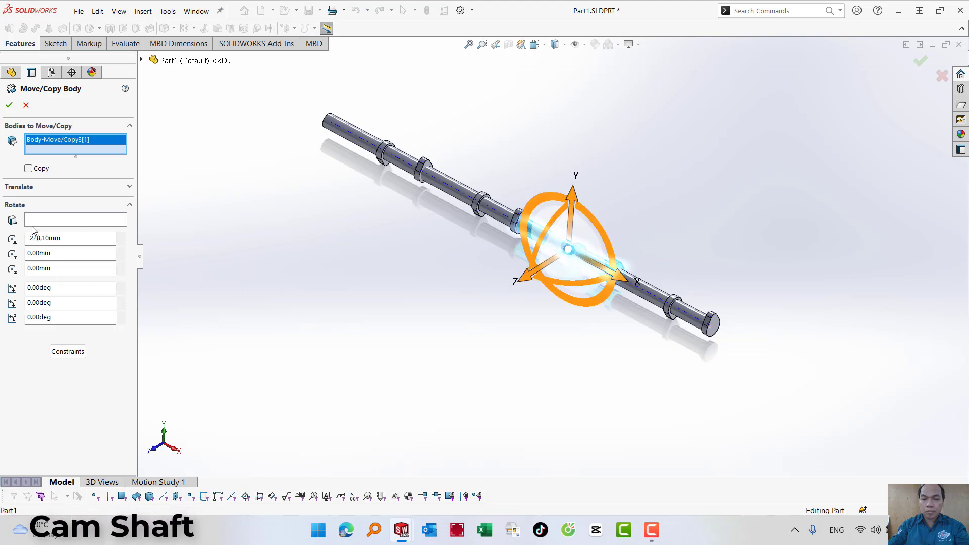
pyautogui.click(53, 221)
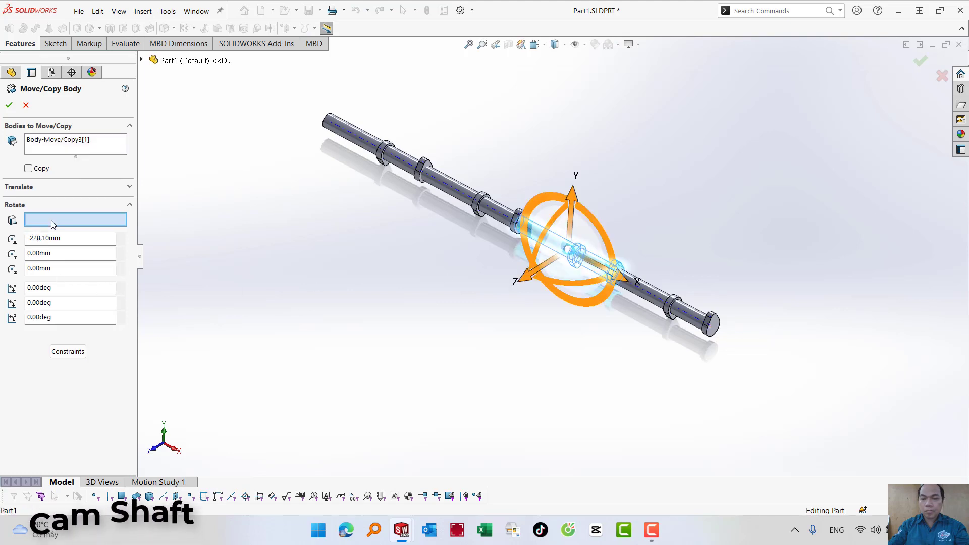
pyautogui.click(657, 302)
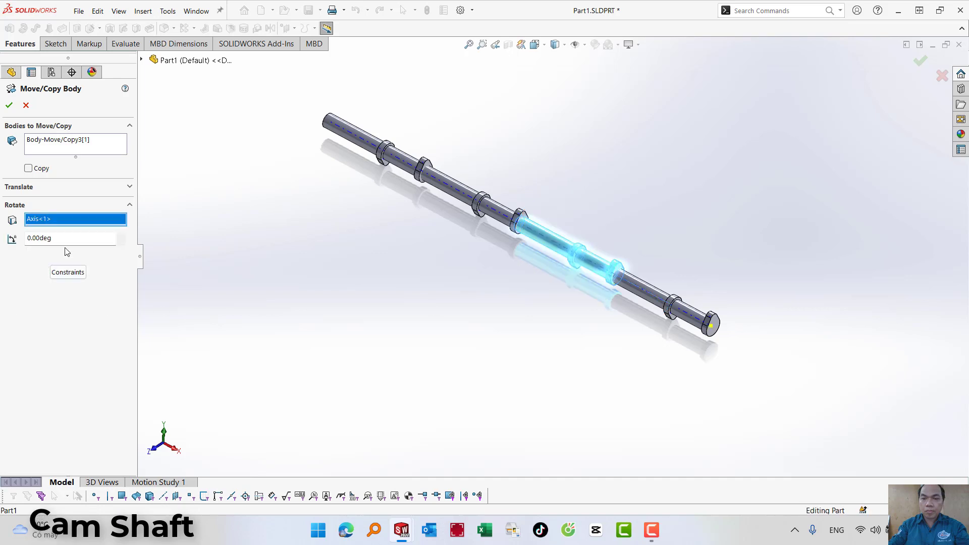
pyautogui.doubleClick(52, 240)
pyautogui.write('270')
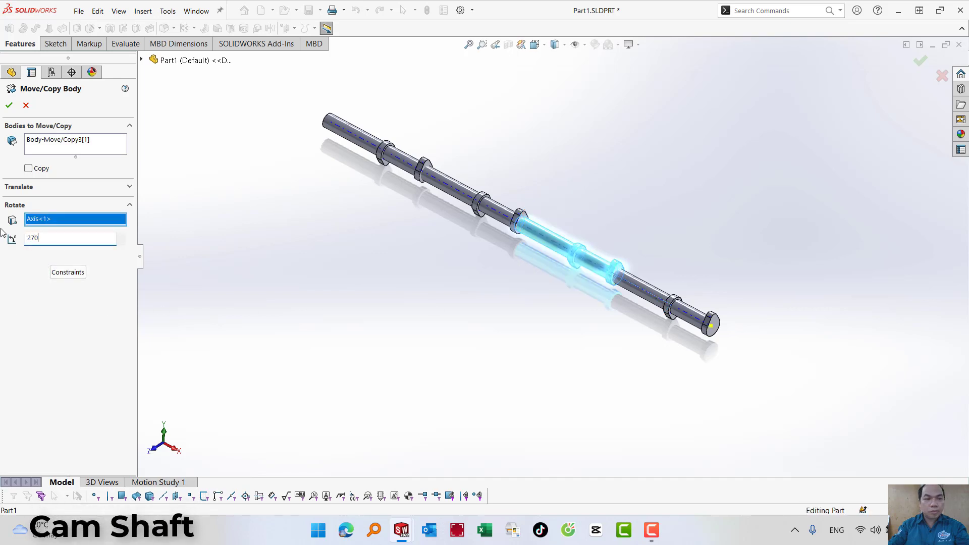
pyautogui.click(9, 105)
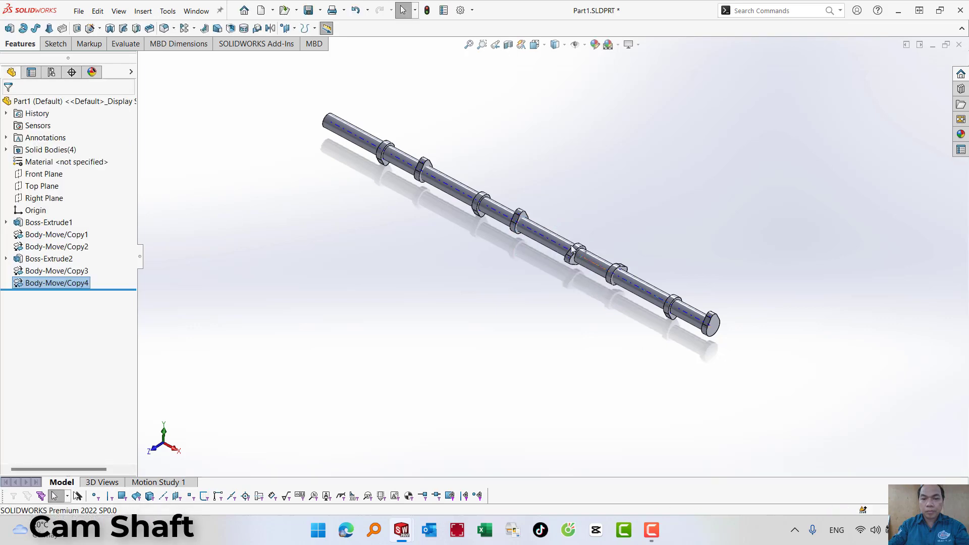
# Rotate the second copied shaft segment 180° about the shaft axis with Move/Copy Body.
pyautogui.click(142, 14)
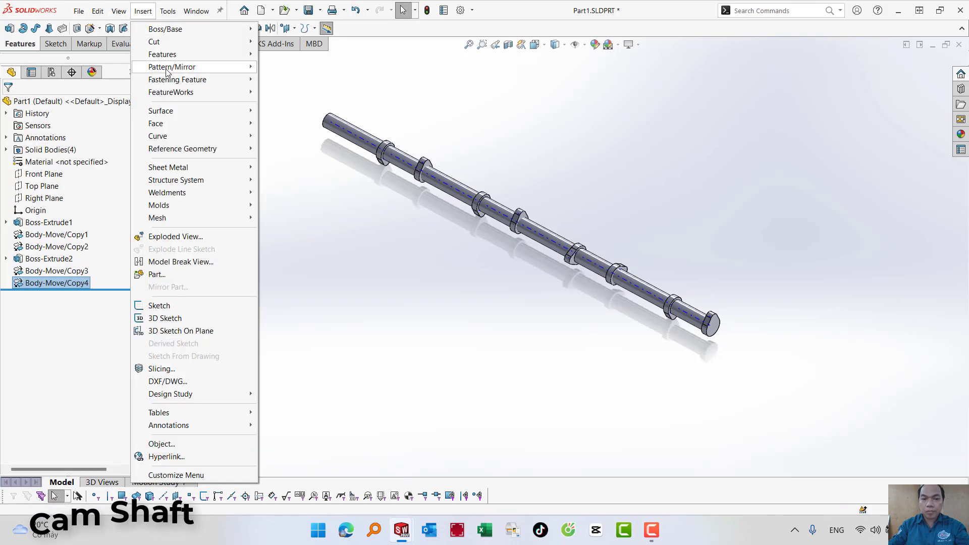
pyautogui.moveTo(192, 55)
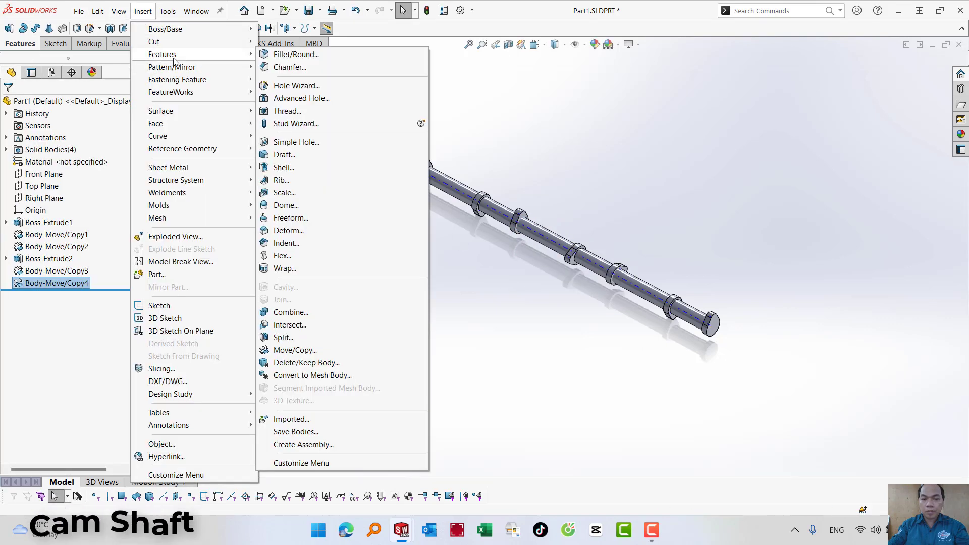
pyautogui.click(303, 350)
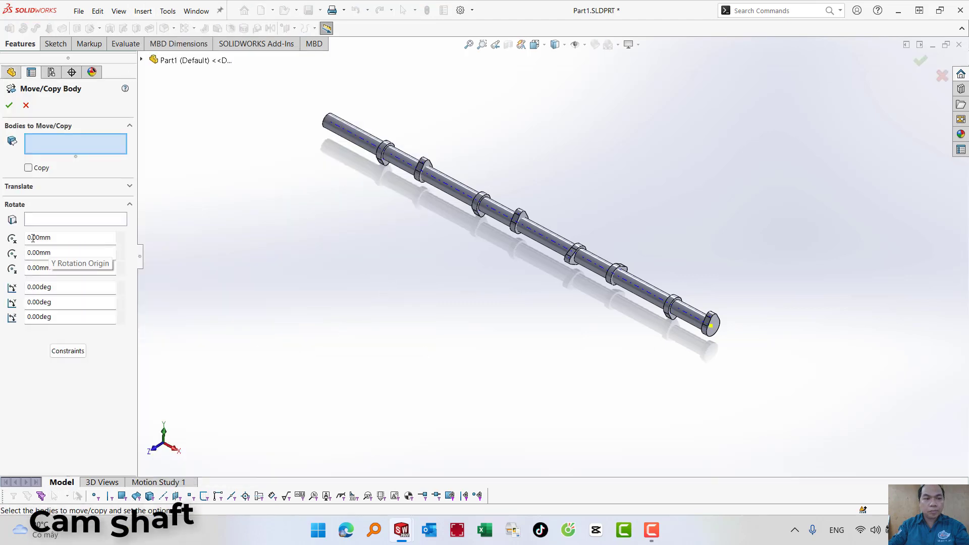
pyautogui.click(43, 220)
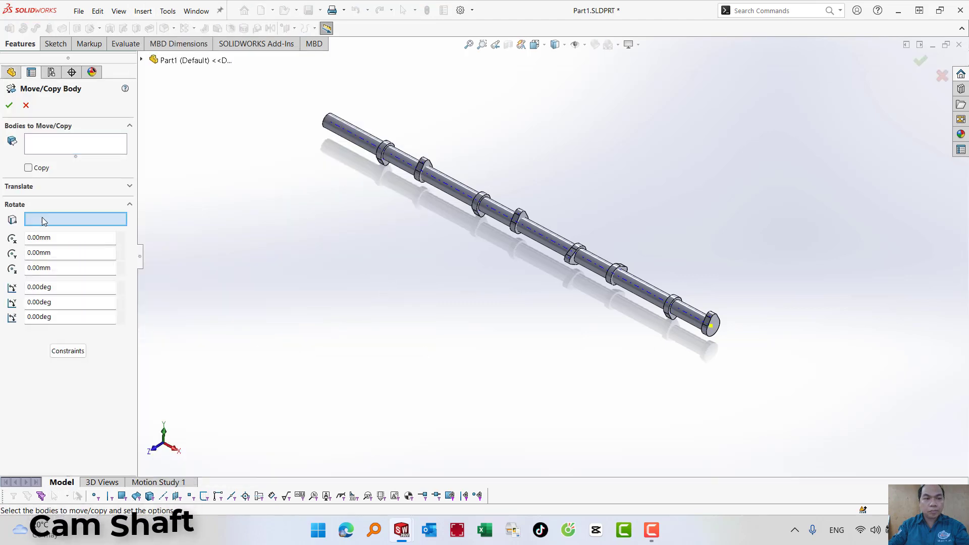
pyautogui.click(689, 319)
pyautogui.click(65, 240)
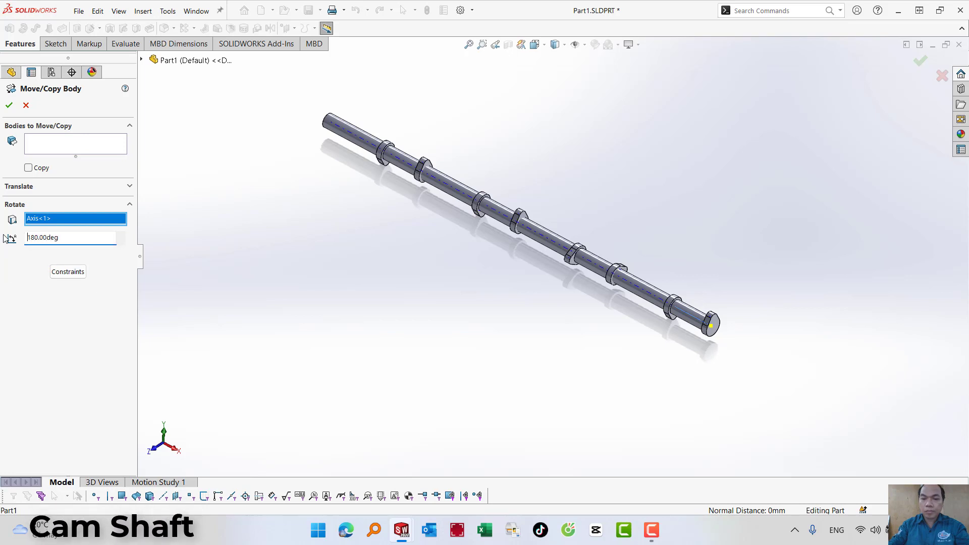
pyautogui.click(43, 147)
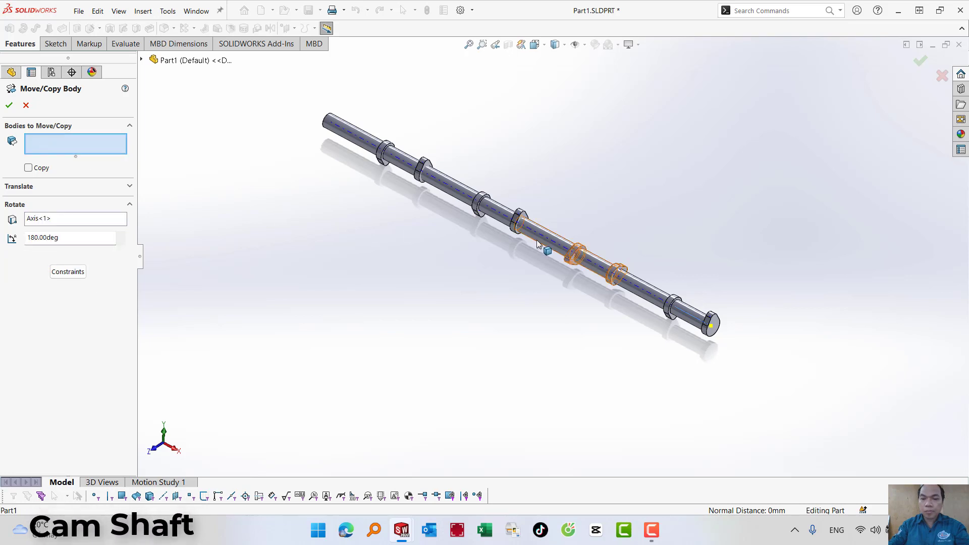
pyautogui.click(503, 225)
pyautogui.rightClick(503, 225)
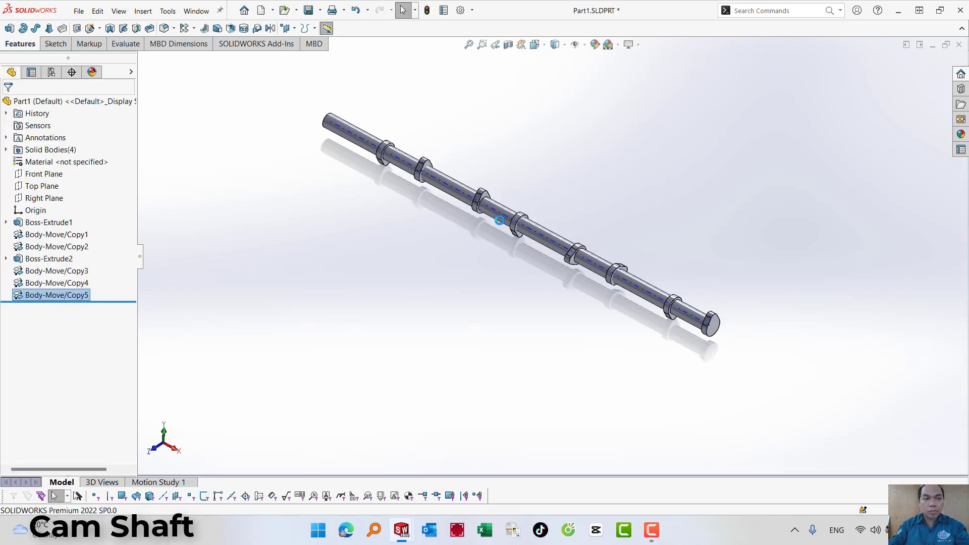
# Rotate the third copied segment, at the shaft's plain end, 90° about the shaft axis with Move/Copy Body.
pyautogui.click(143, 11)
pyautogui.moveTo(166, 54)
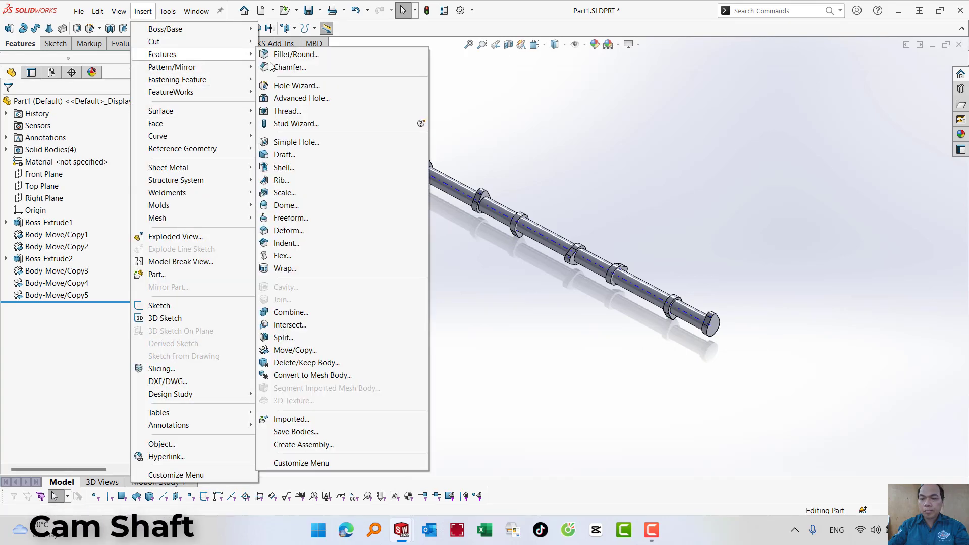
pyautogui.click(308, 352)
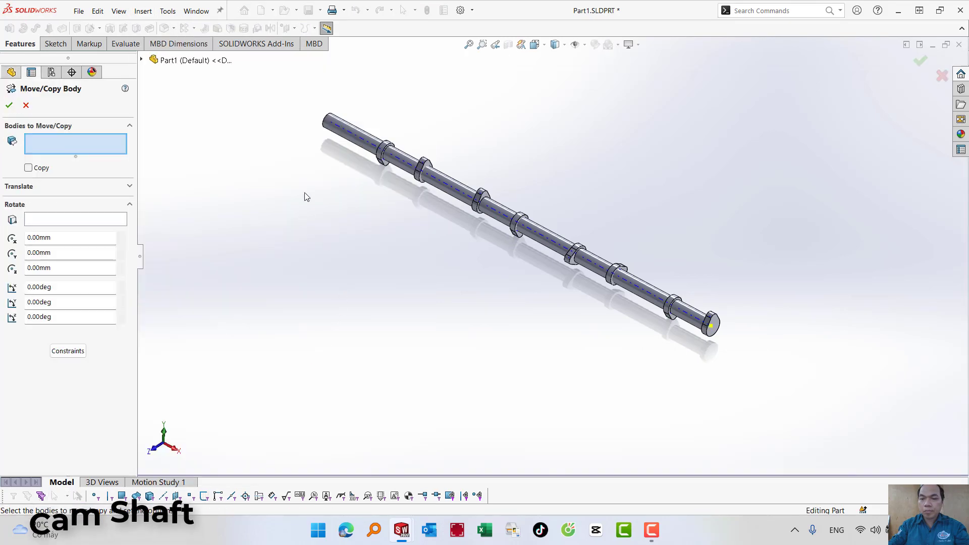
pyautogui.click(338, 132)
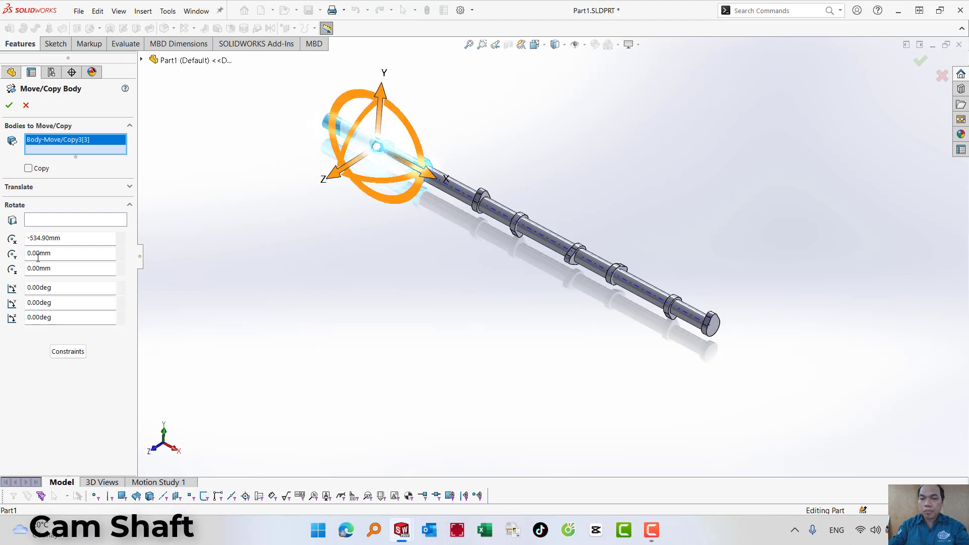
pyautogui.click(48, 221)
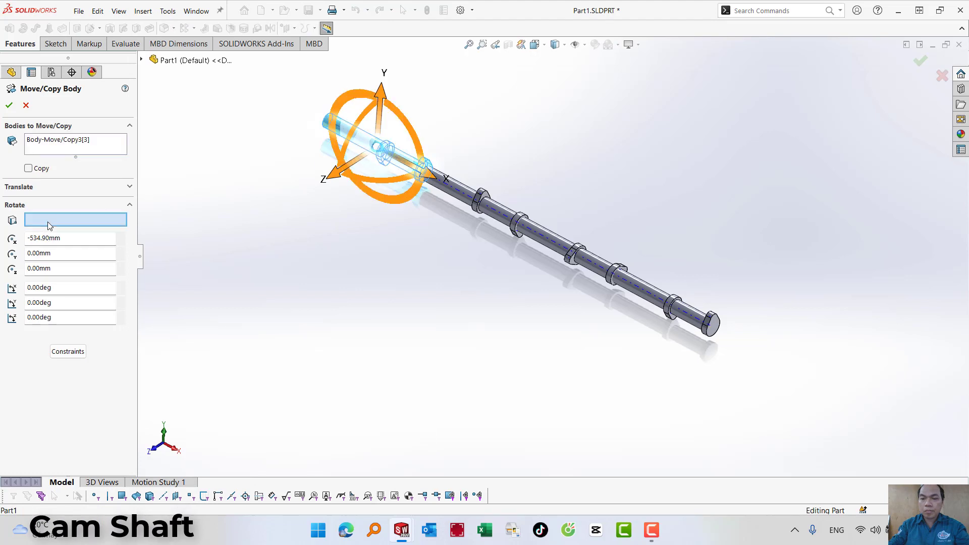
pyautogui.click(504, 217)
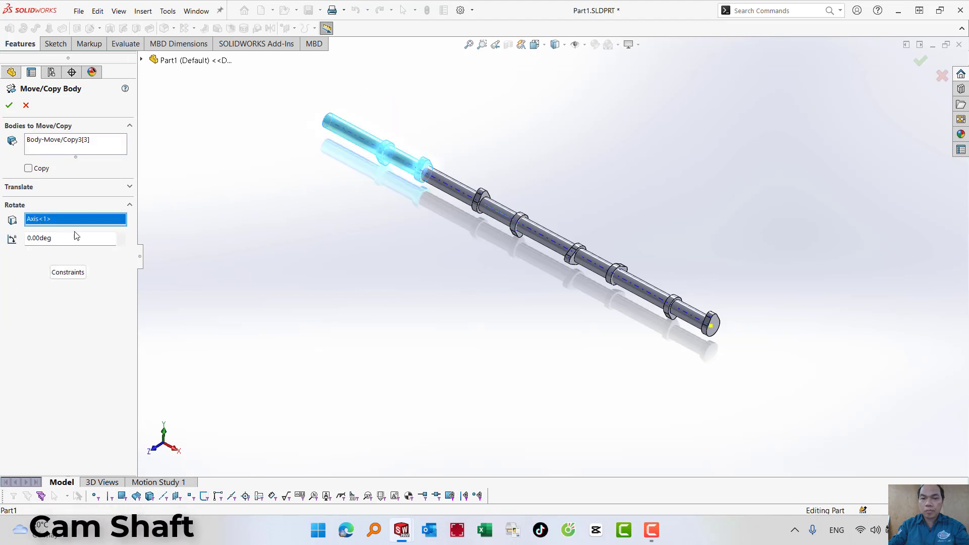
pyautogui.click(57, 237)
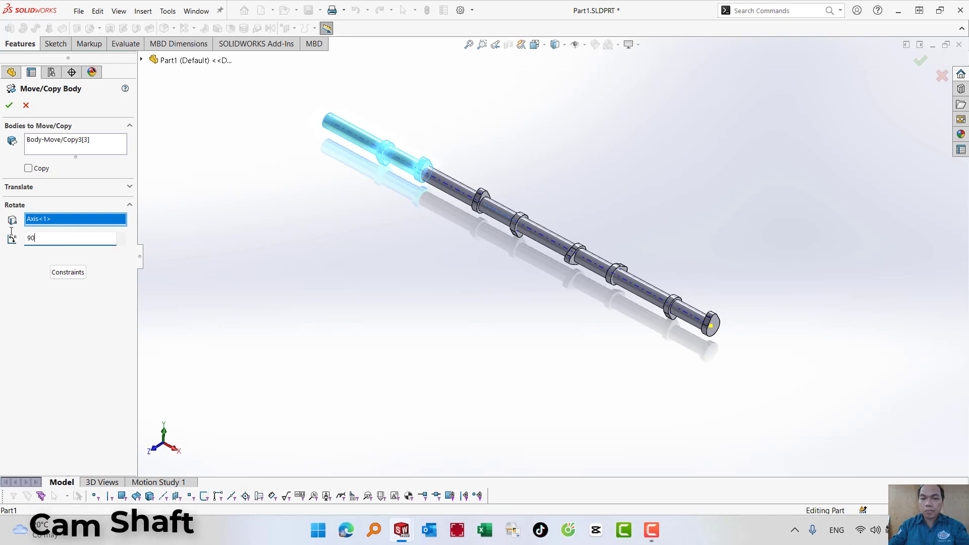
pyautogui.click(9, 105)
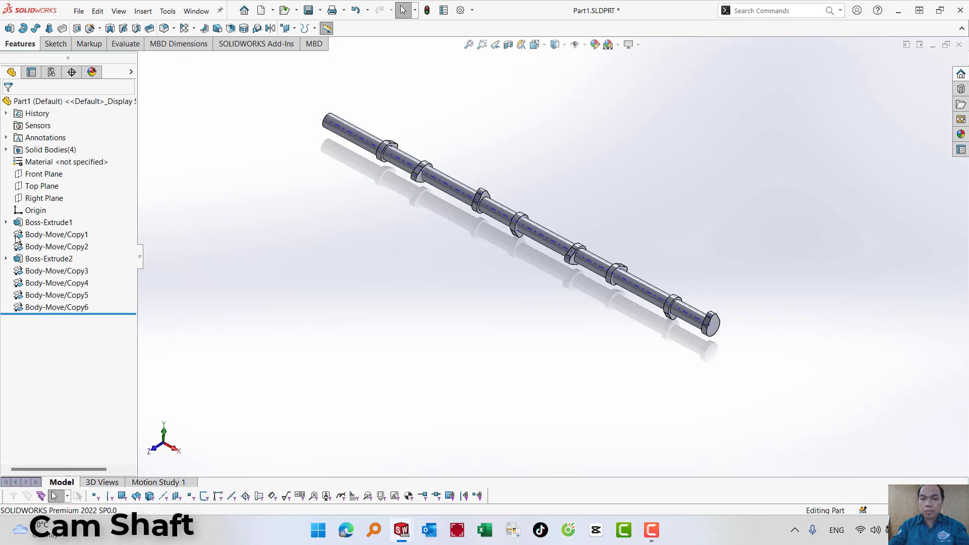
# Reuse the 19 mm circle sketch to extrude a Blind, merged boss 74.42 mm outward from the shaft's cam end.
pyautogui.click(6, 260)
pyautogui.click(40, 272)
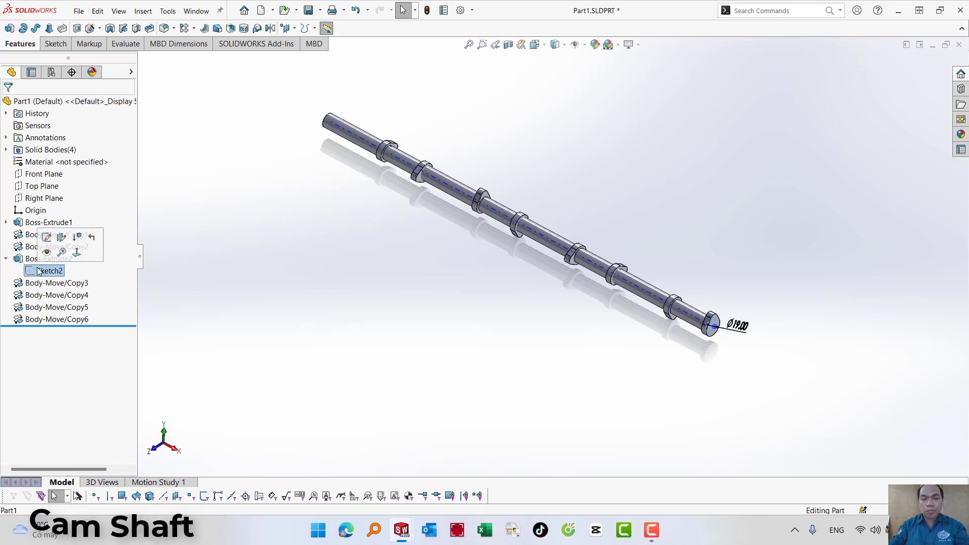
pyautogui.scroll(-2, 671, 362)
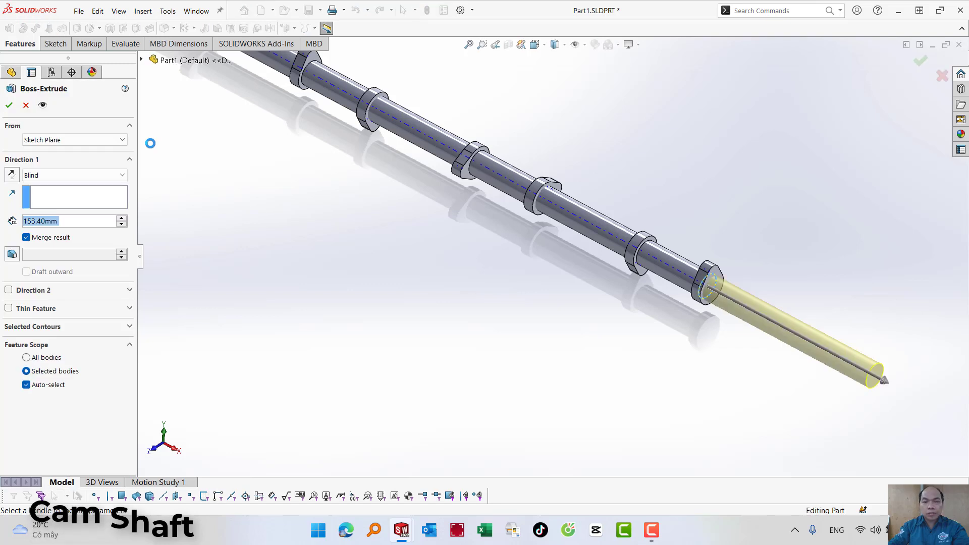
pyautogui.write('74.42')
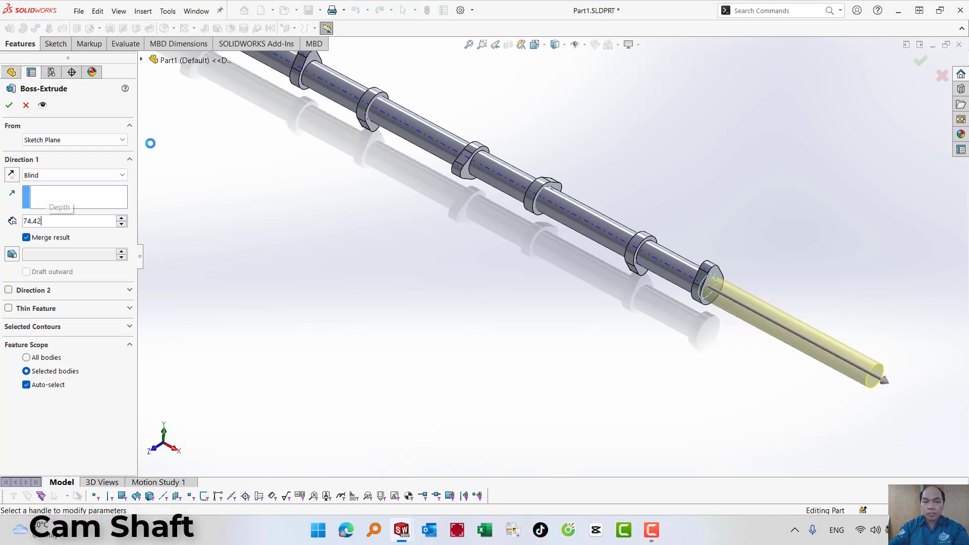
pyautogui.press('Return')
pyautogui.press('Return')
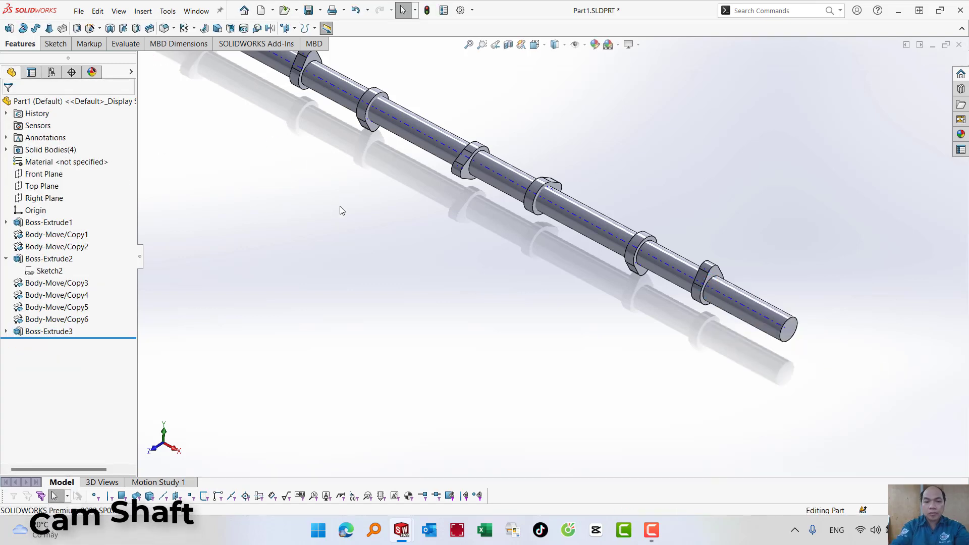
# Combine all four shaft segment bodies into one solid with the Add operation.
pyautogui.scroll(3, 342, 211)
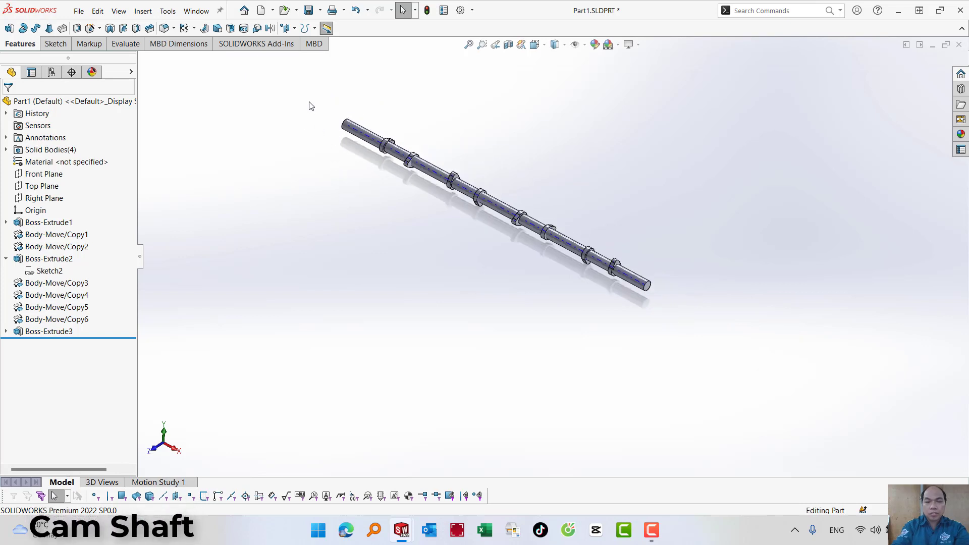
pyautogui.moveTo(309, 101); pyautogui.dragTo(707, 336)
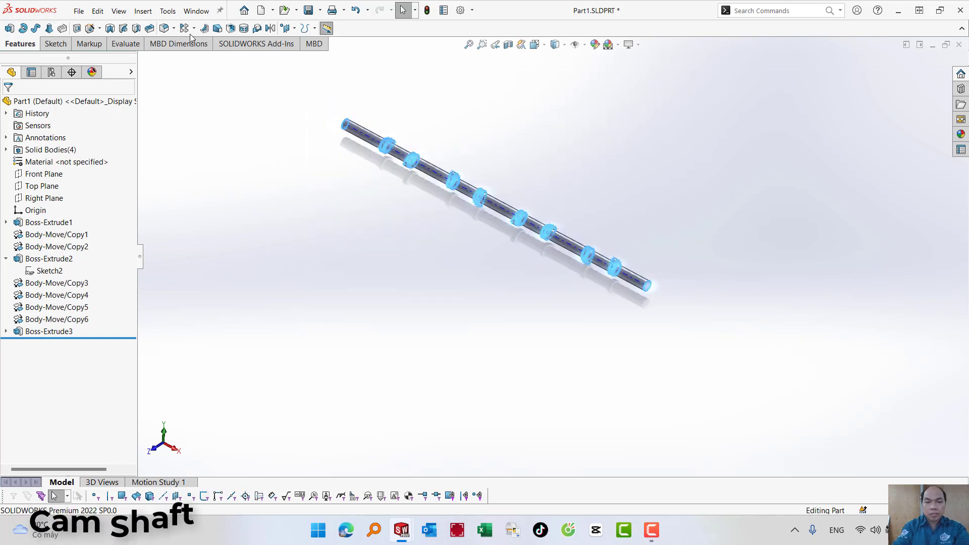
pyautogui.click(143, 11)
pyautogui.moveTo(192, 54)
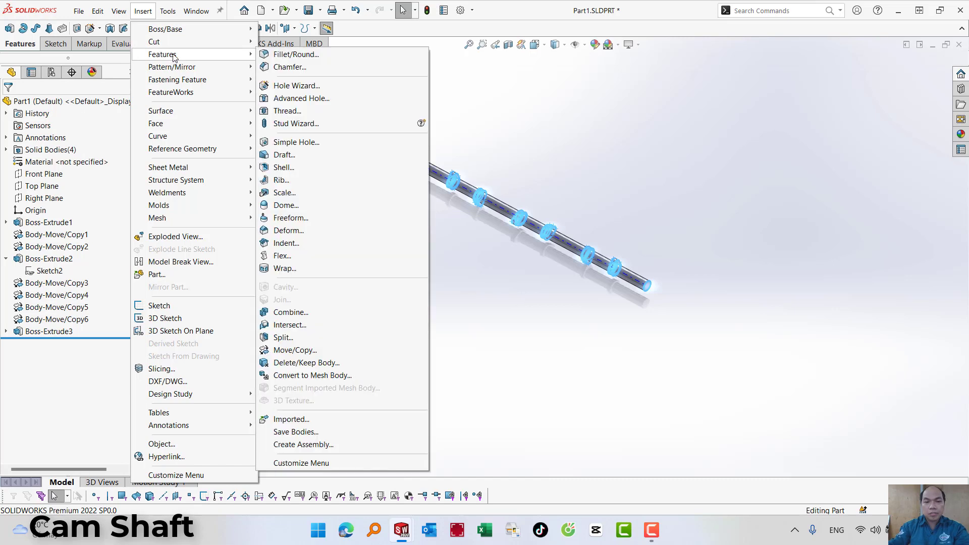
pyautogui.click(296, 313)
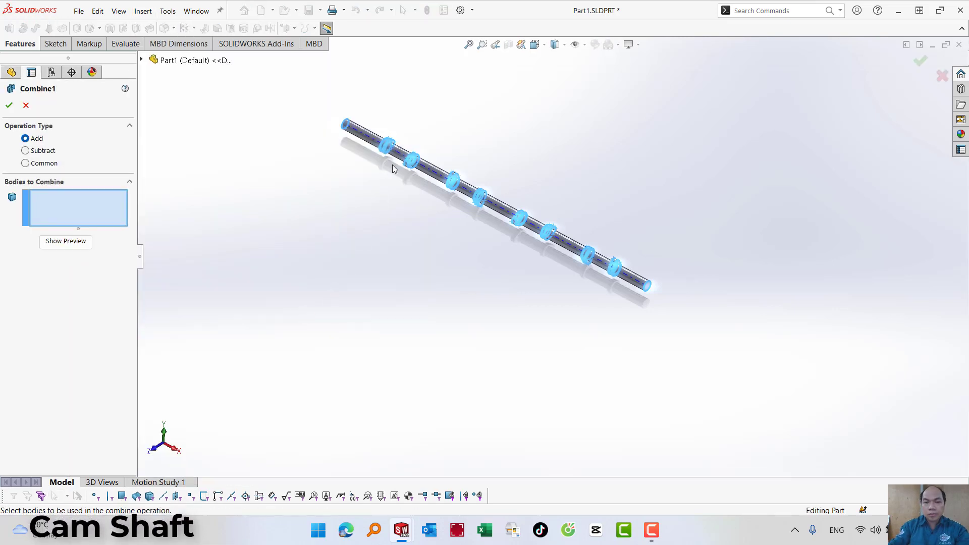
pyautogui.moveTo(307, 103); pyautogui.dragTo(688, 324)
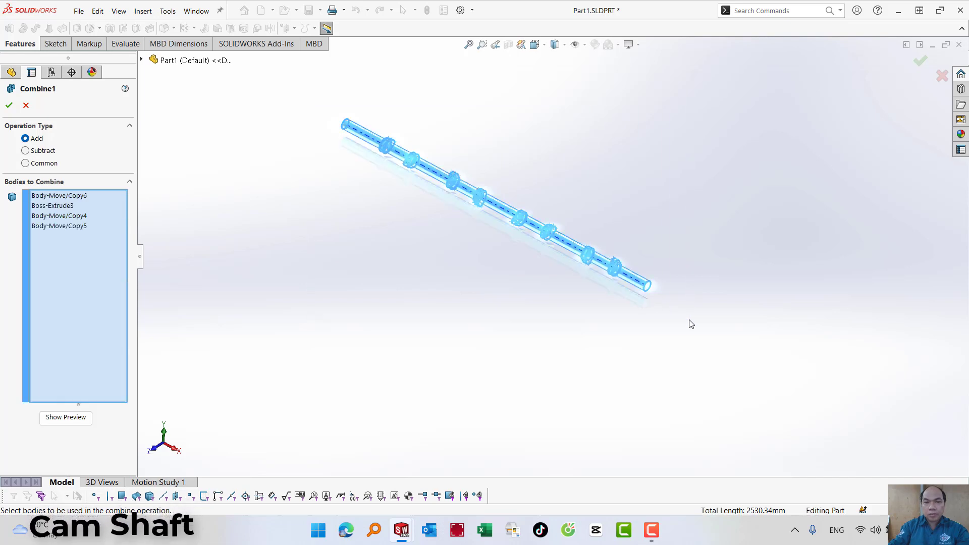
pyautogui.rightClick(690, 324)
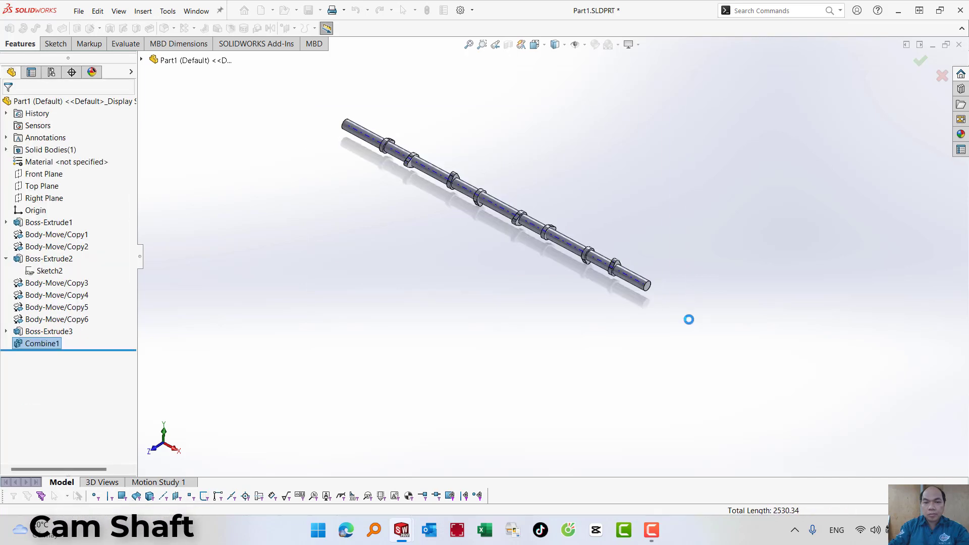
# Check the faces along the combined shaft and reopen the Combine feature to review its selected bodies.
pyautogui.click(374, 301)
pyautogui.click(500, 204)
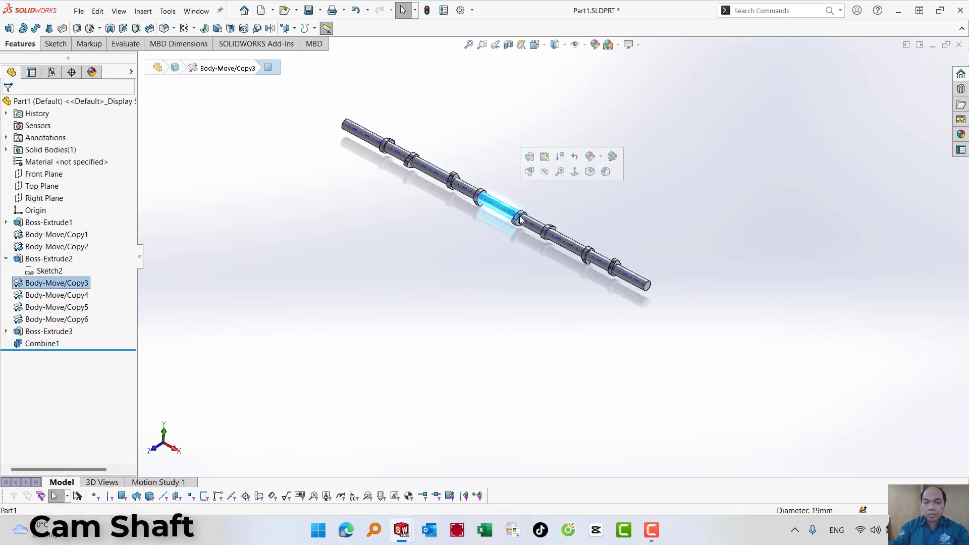
pyautogui.click(526, 220)
pyautogui.click(536, 227)
pyautogui.click(41, 344)
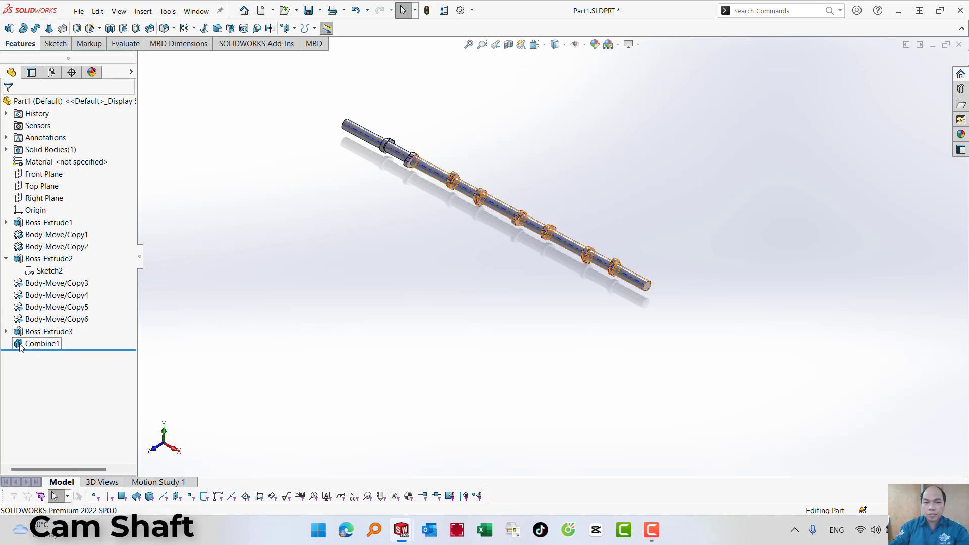
pyautogui.click(21, 344)
pyautogui.rightClick(21, 345)
pyautogui.click(28, 294)
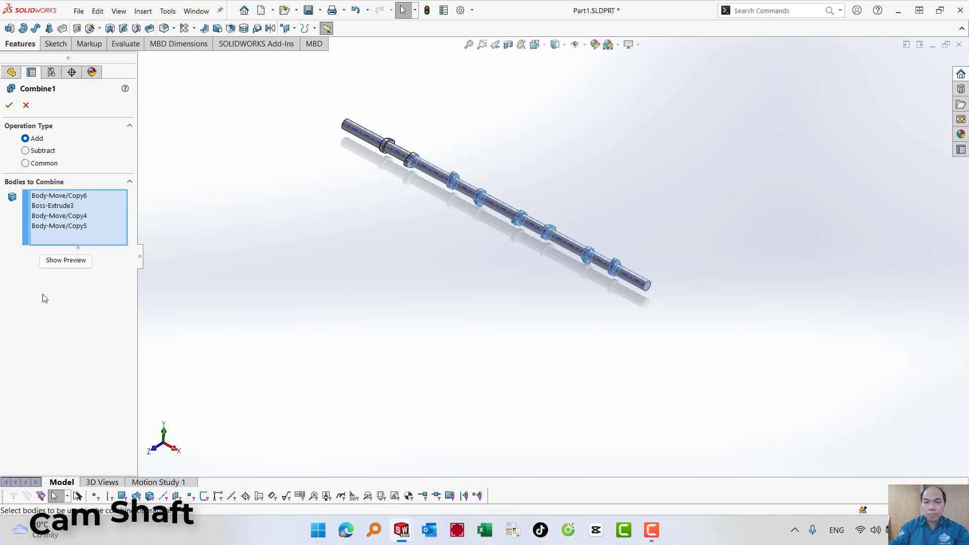
pyautogui.click(77, 216)
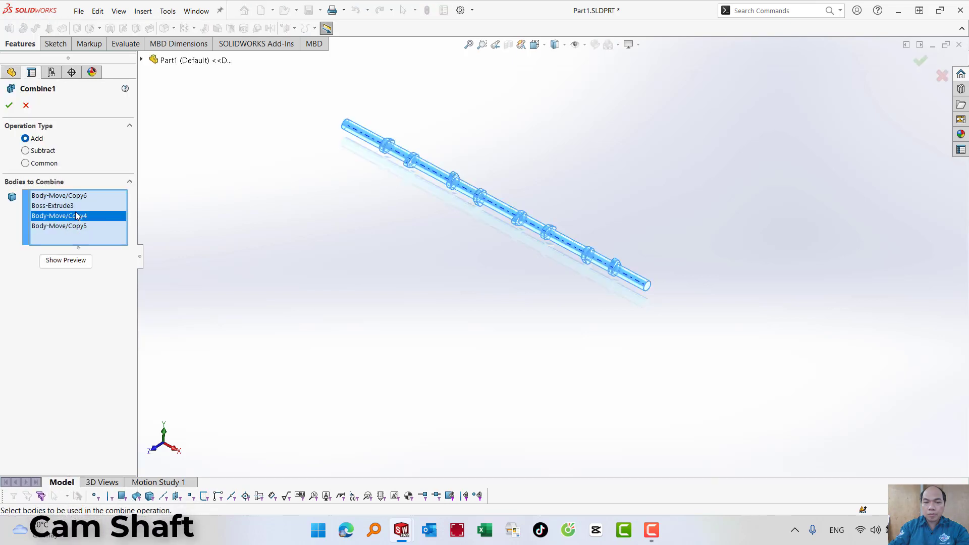
pyautogui.click(62, 207)
pyautogui.click(69, 196)
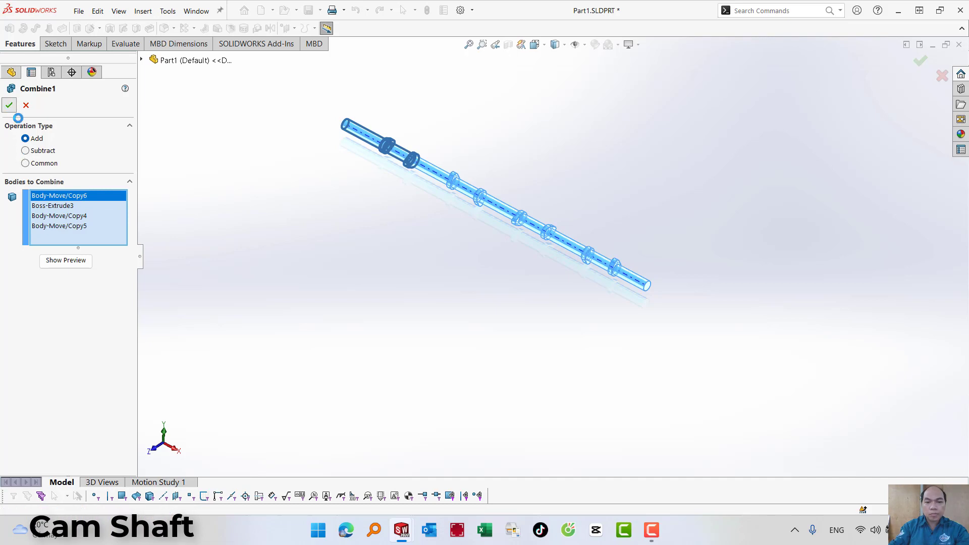
pyautogui.click(9, 105)
# Reuse the circle sketch to extrude a Blind, merged boss 6.98 mm outward, starting from the shaft's opposite end face.
pyautogui.moveTo(332, 161); pyautogui.dragTo(403, 281, button='middle')
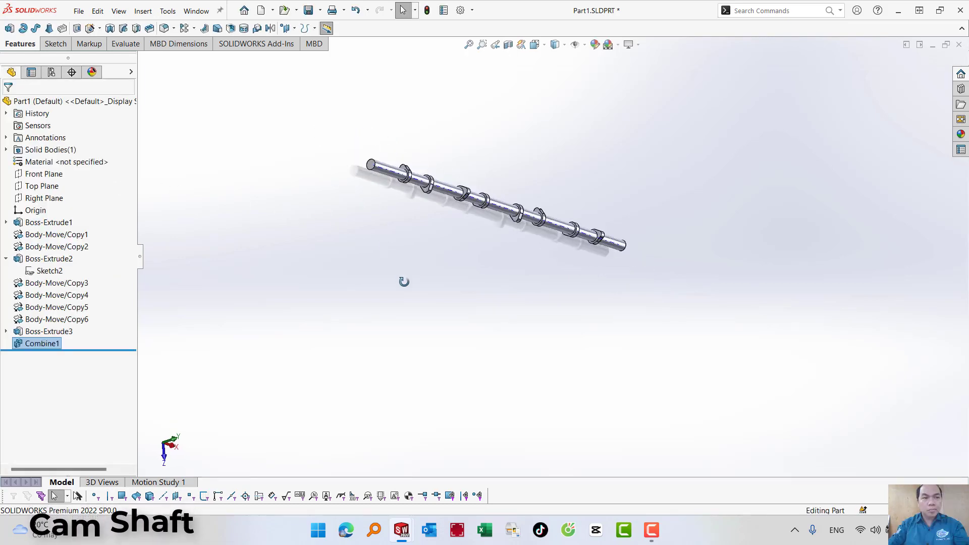
pyautogui.scroll(-5, 396, 180)
pyautogui.click(453, 158)
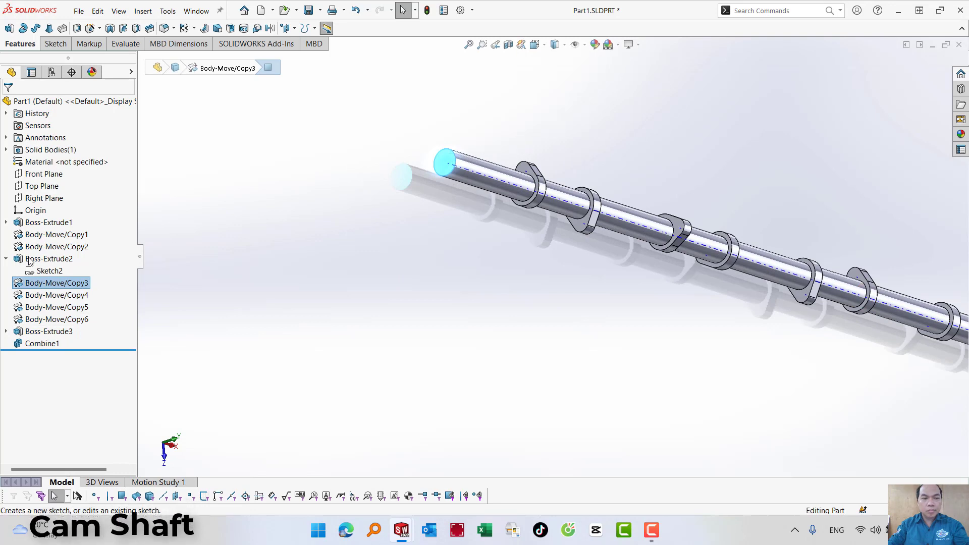
pyautogui.click(49, 270)
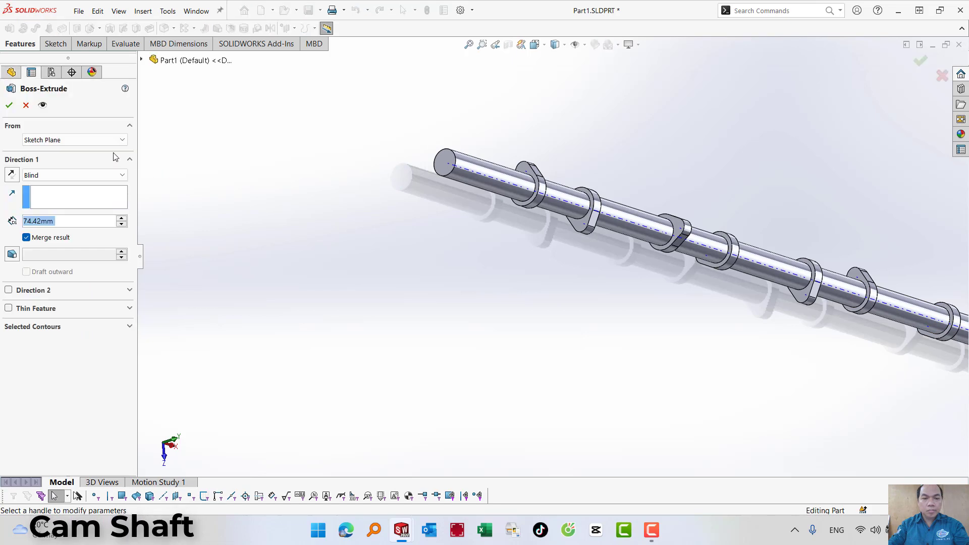
pyautogui.click(77, 140)
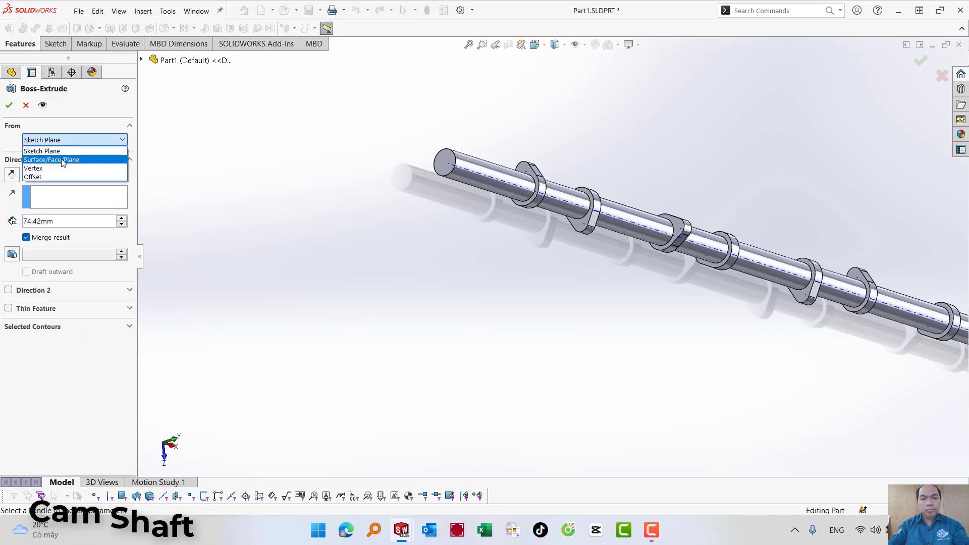
pyautogui.click(56, 160)
pyautogui.click(441, 162)
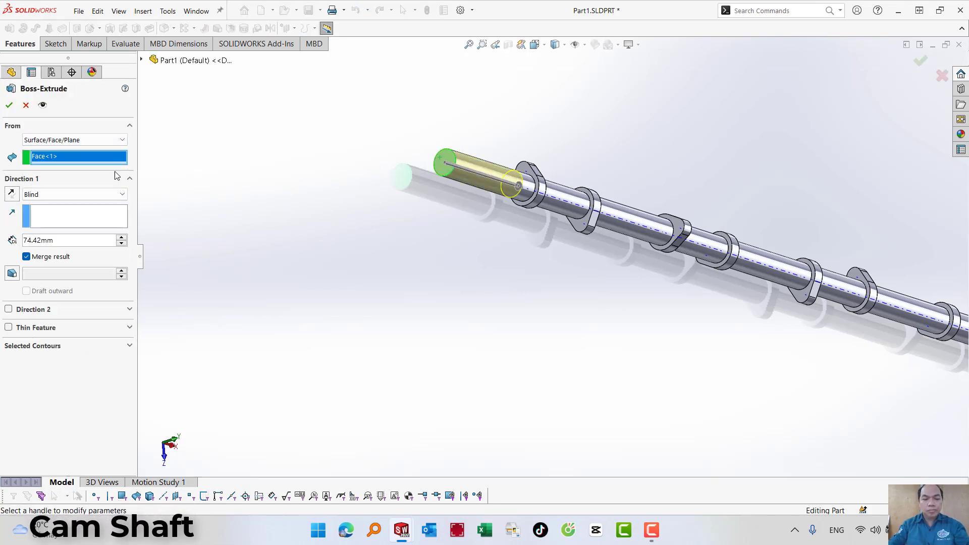
pyautogui.click(12, 194)
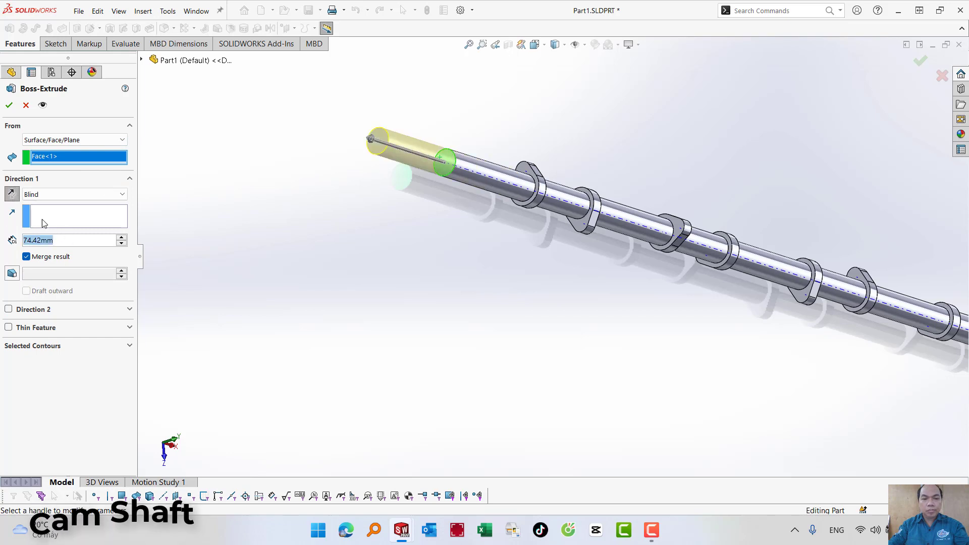
pyautogui.write('6.98')
pyautogui.press('Return')
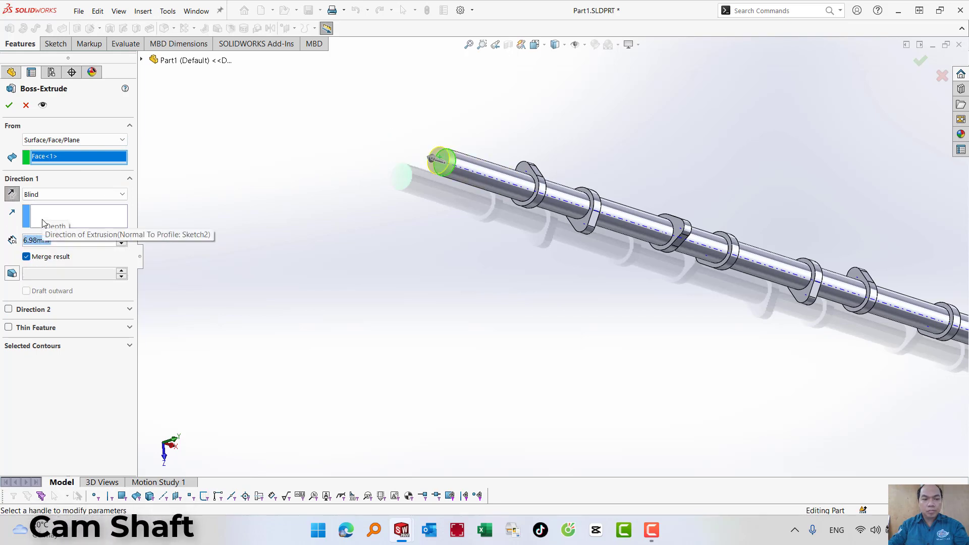
pyautogui.click(9, 105)
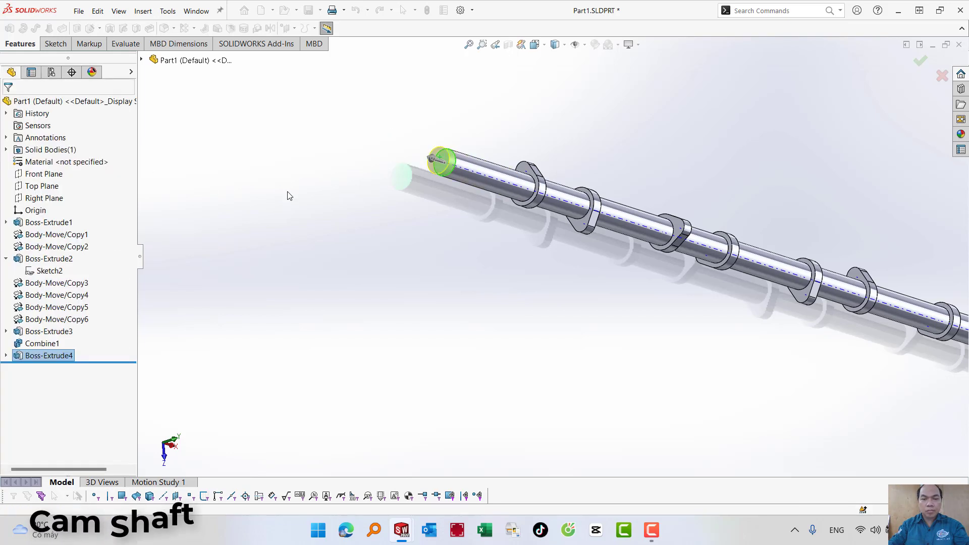
pyautogui.click(293, 196)
pyautogui.press('f')
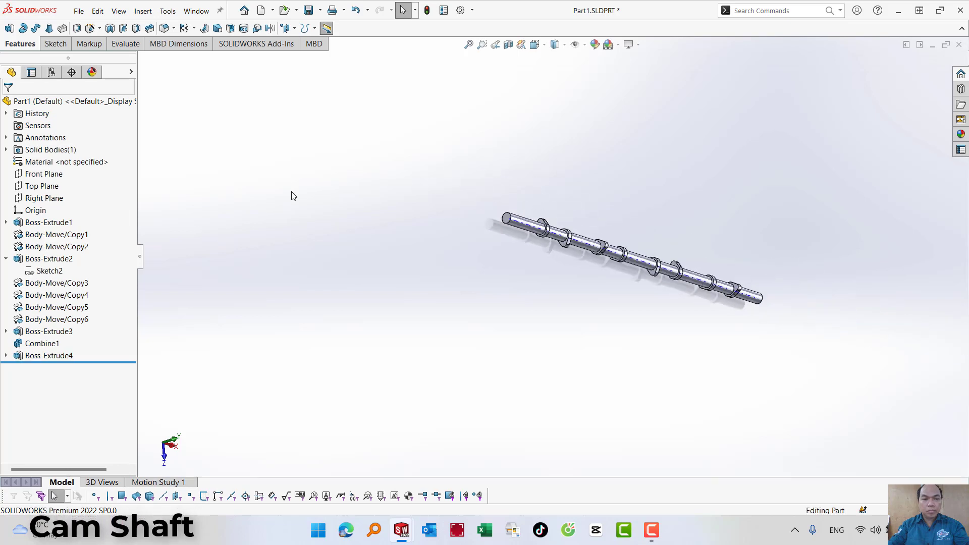
# Hide the temporary axes and set the cam shaft to the Isometric view.
pyautogui.click(119, 15)
pyautogui.moveTo(143, 104)
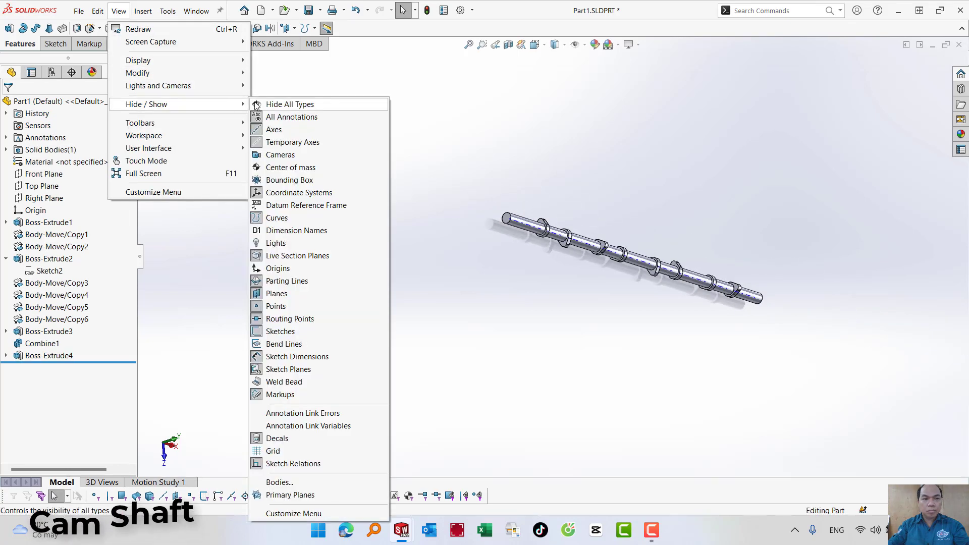
pyautogui.click(286, 142)
pyautogui.rightClick(396, 196)
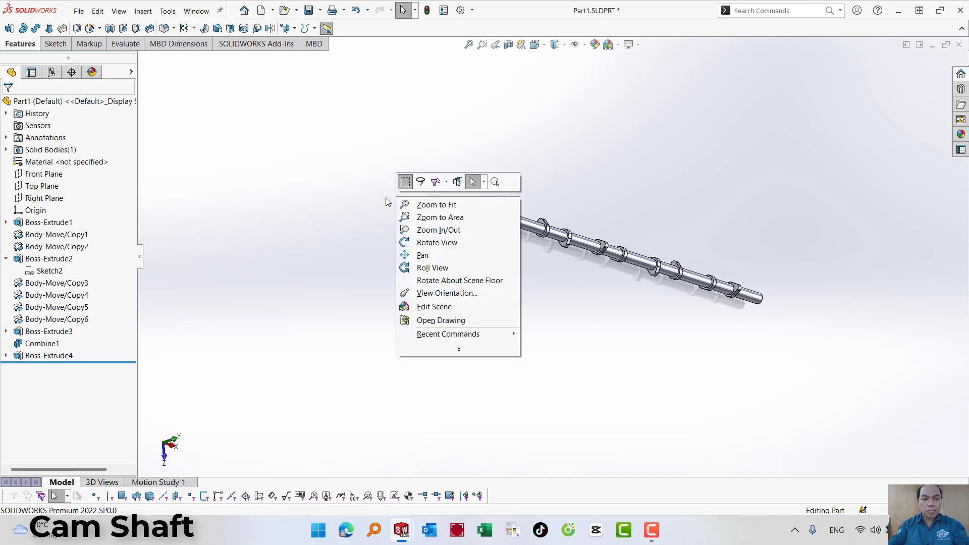
pyautogui.click(241, 155)
pyautogui.click(535, 45)
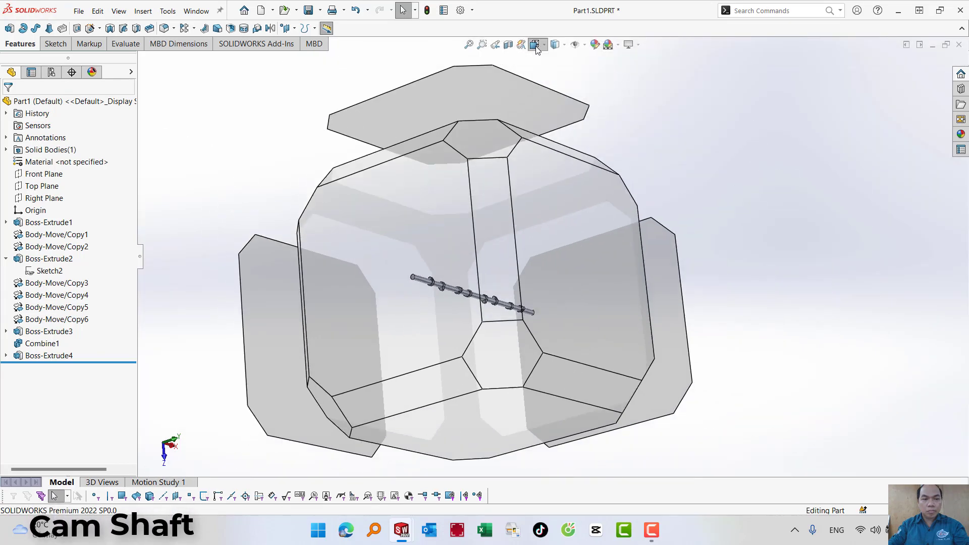
pyautogui.click(592, 73)
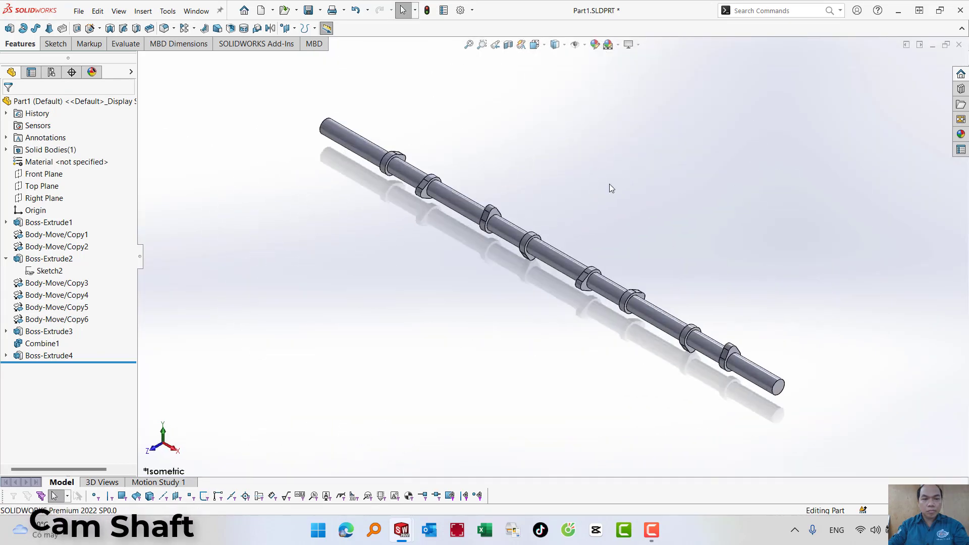
# Apply a steel appearance from the Metal category to the whole part.
pyautogui.click(366, 160)
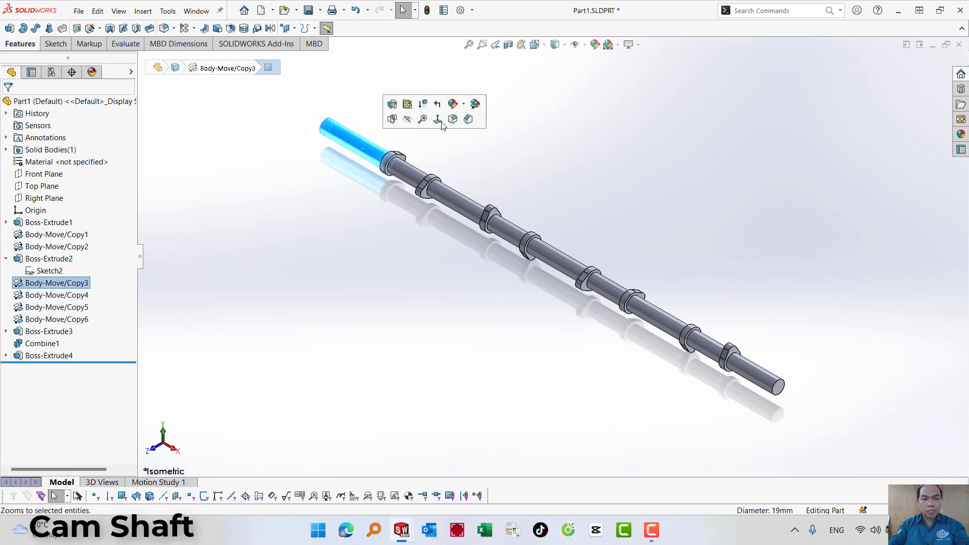
pyautogui.click(452, 104)
pyautogui.click(477, 160)
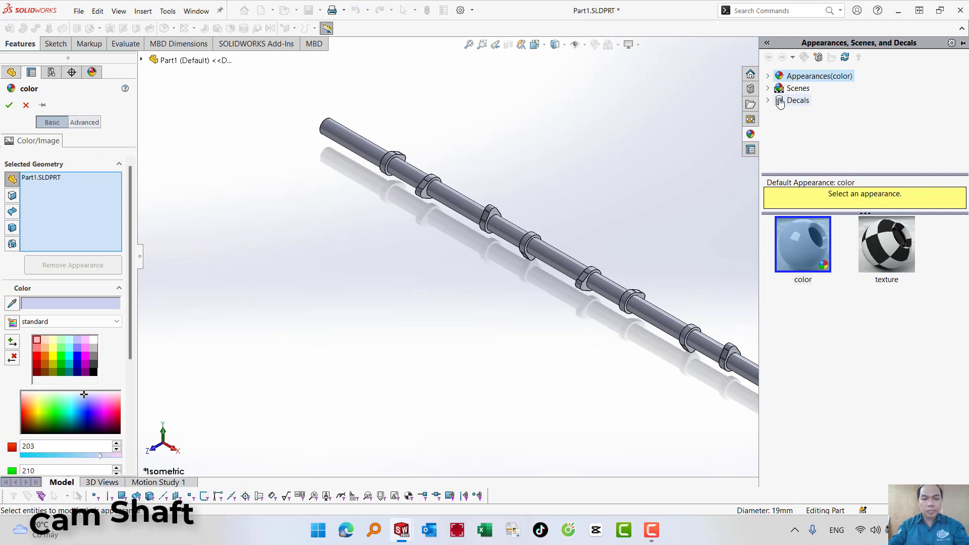
pyautogui.click(768, 76)
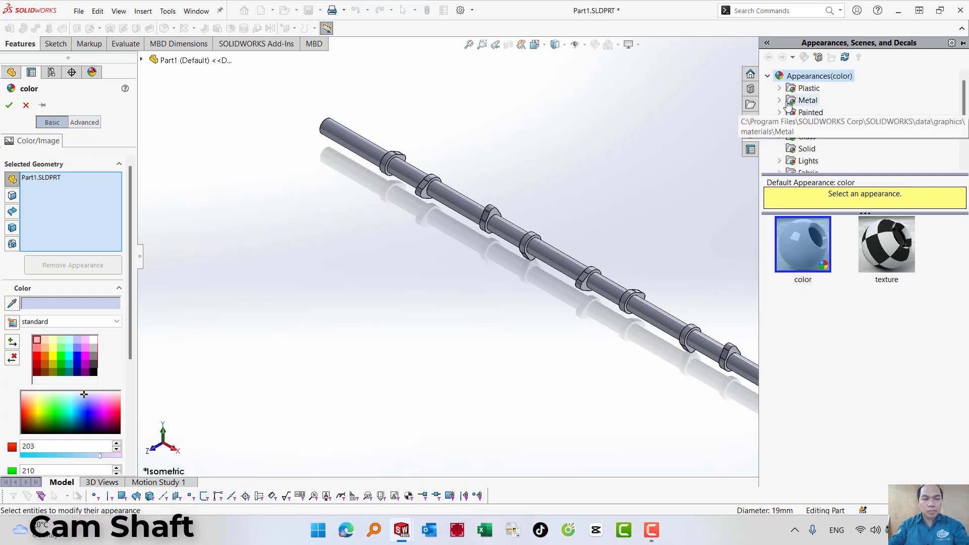
pyautogui.doubleClick(799, 102)
pyautogui.click(815, 90)
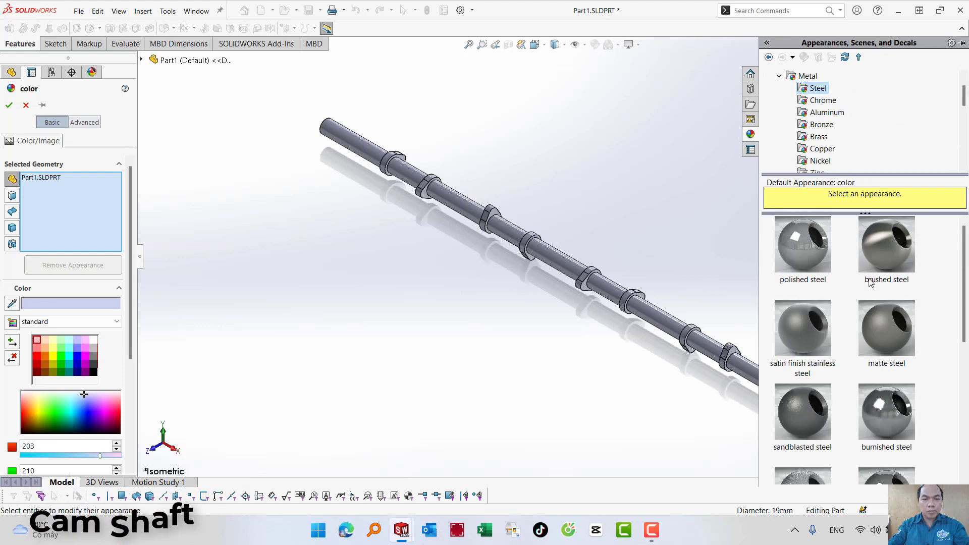
pyautogui.scroll(-2, 934, 288)
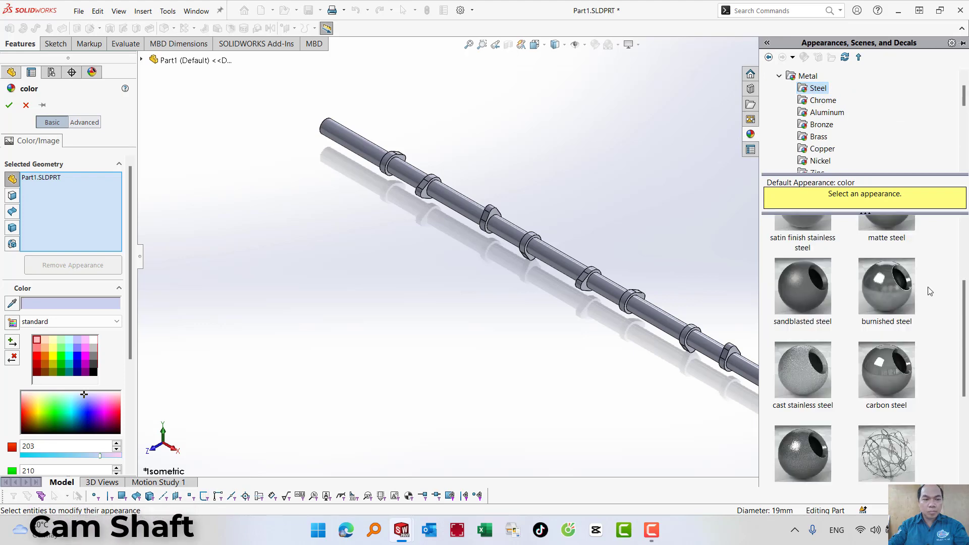
pyautogui.click(889, 237)
pyautogui.click(9, 105)
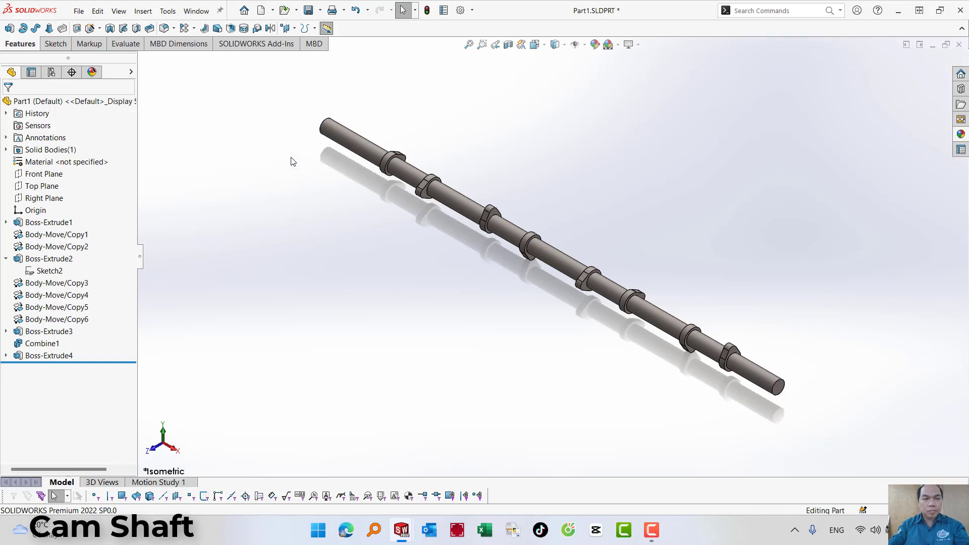
# Save the part as "05. Cam Shaft" in the 02. V8 Engine Project folder.
pyautogui.click(79, 10)
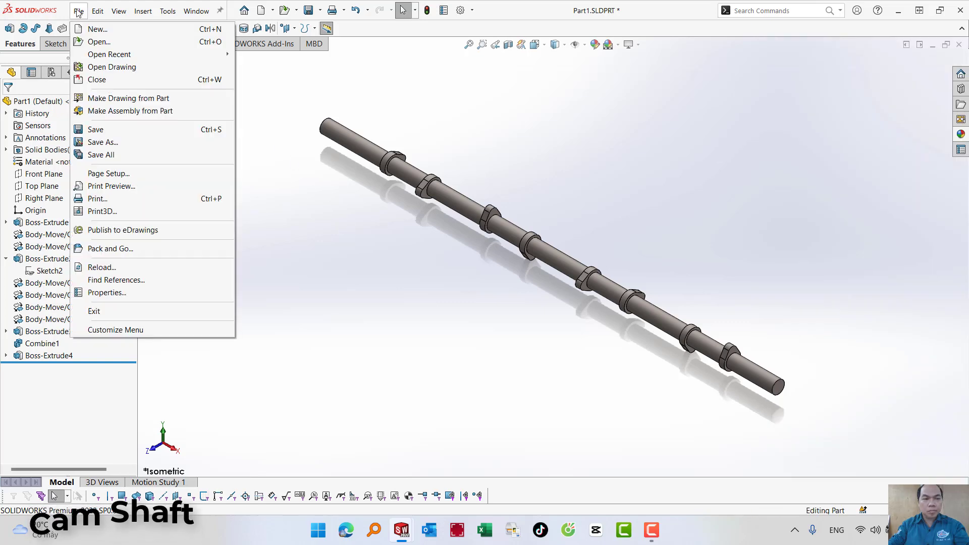
pyautogui.click(117, 143)
pyautogui.write('05. Cam')
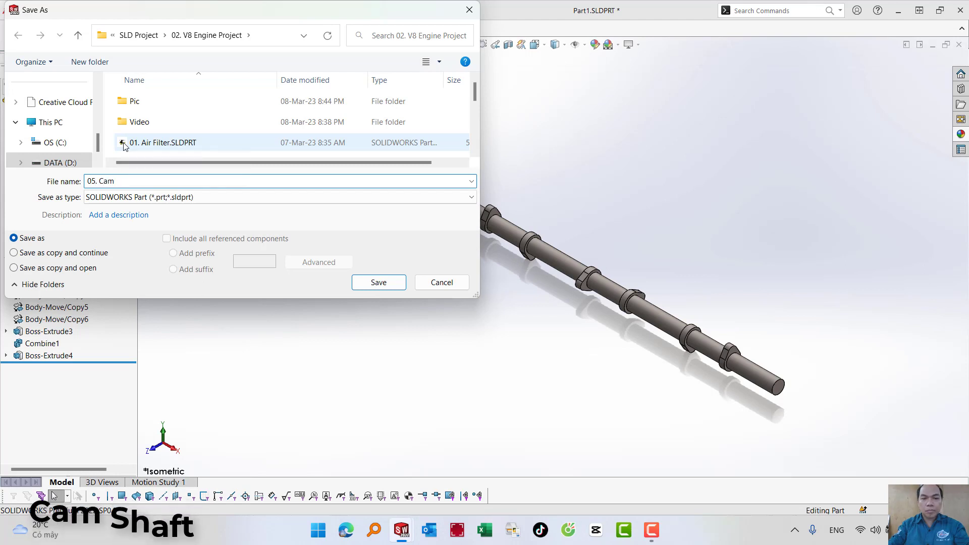
pyautogui.write('ft')
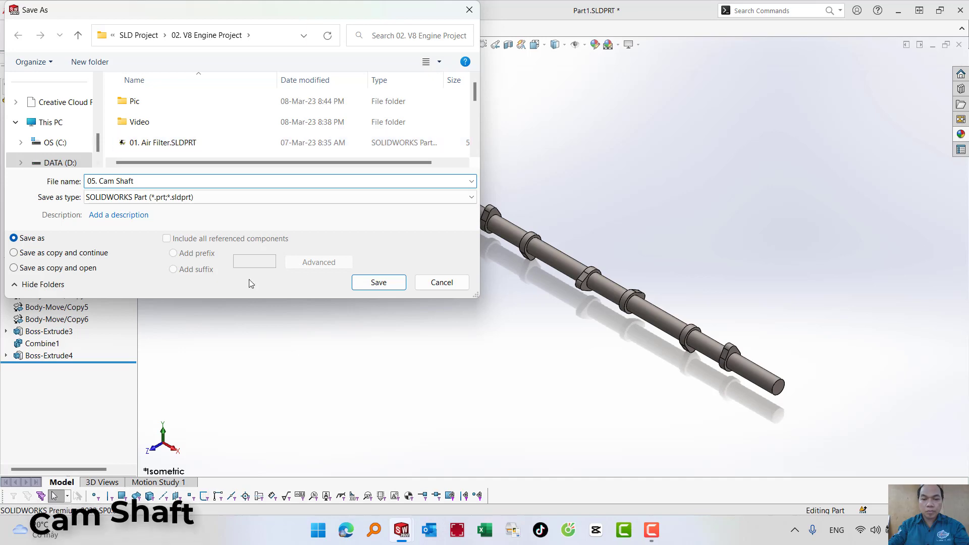
pyautogui.click(378, 283)
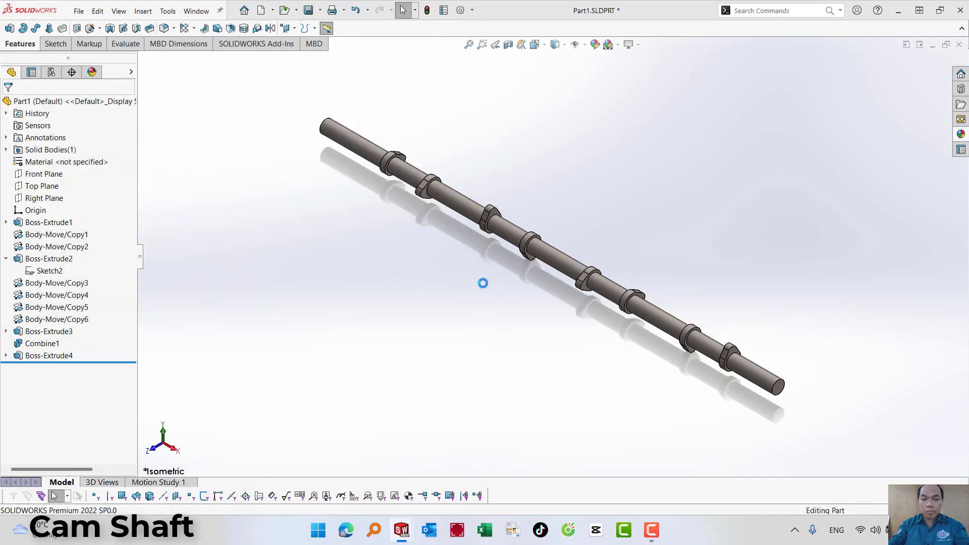
# Inspect the finished cam shaft from another angle and restore the Isometric view.
pyautogui.moveTo(588, 292); pyautogui.dragTo(328, 253, button='middle')
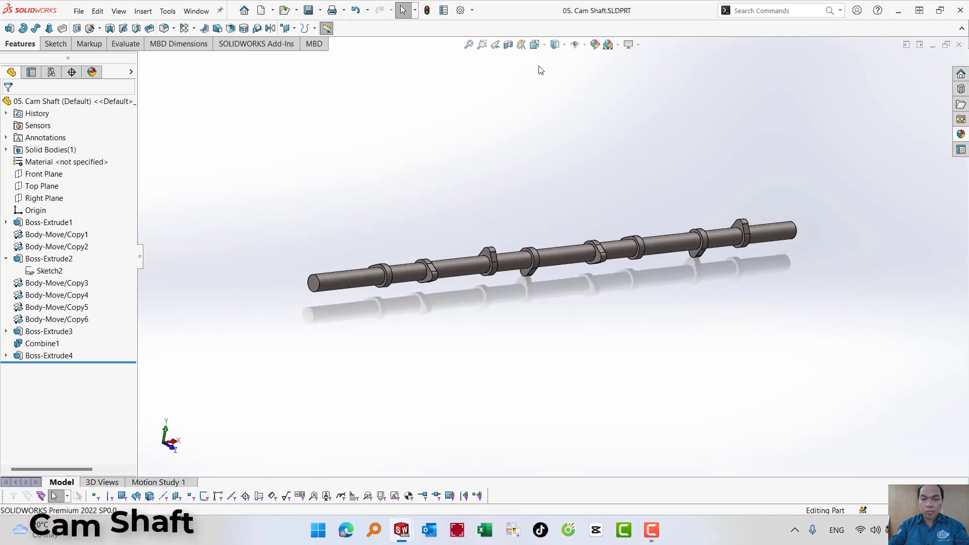
pyautogui.click(535, 44)
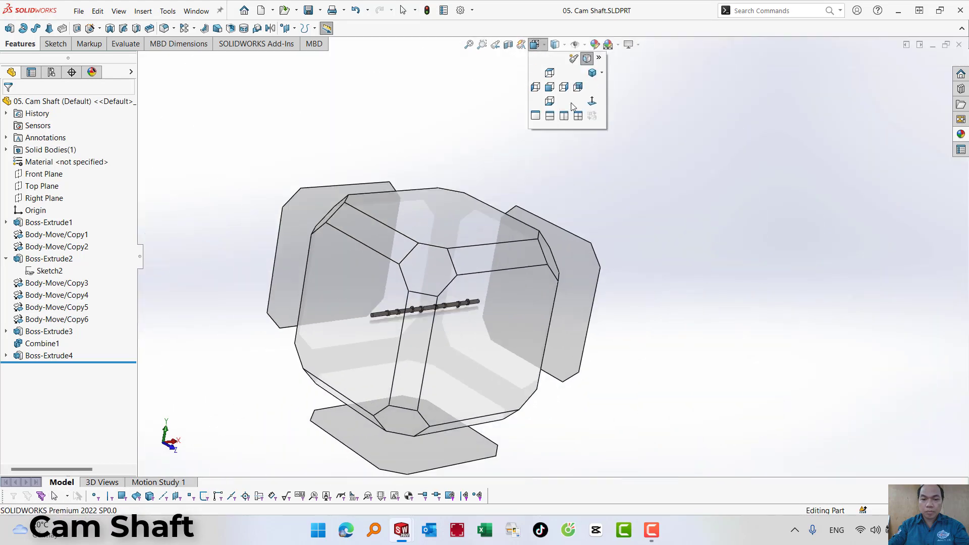
pyautogui.click(593, 73)
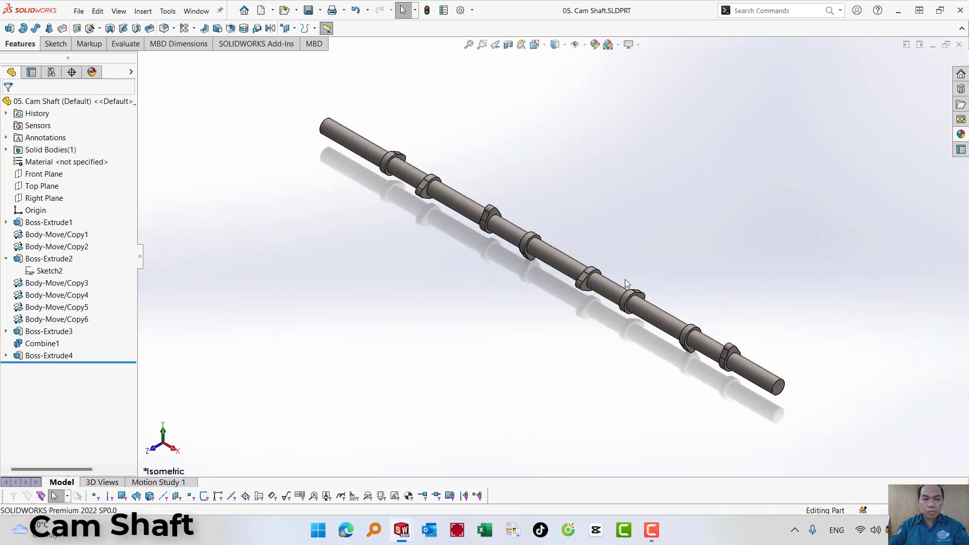